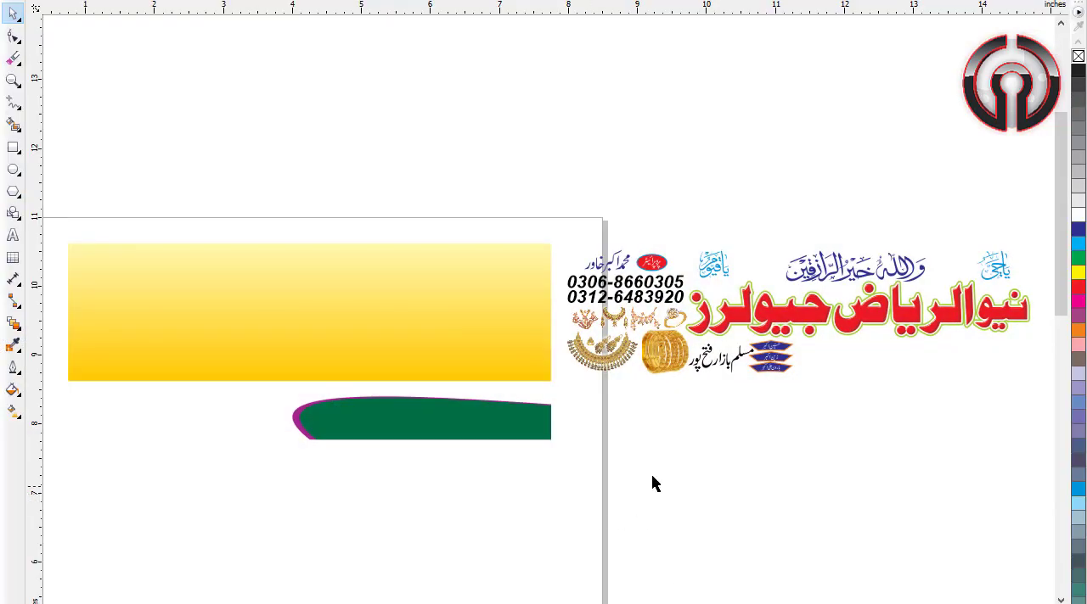
pyautogui.click(431, 340)
pyautogui.click(124, 170)
pyautogui.click(221, 289)
pyautogui.click(485, 436)
# Step: Move the red Urdu shop title with its outline layers onto the yellow gradient banner, near the banner's right edge
pyautogui.click(916, 330)
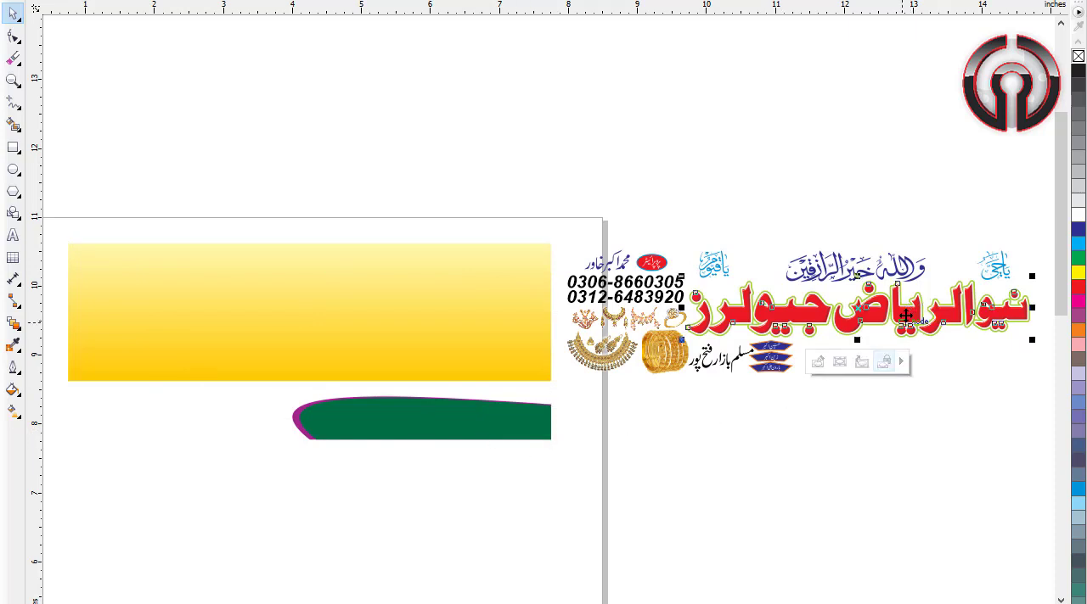
pyautogui.click(906, 318)
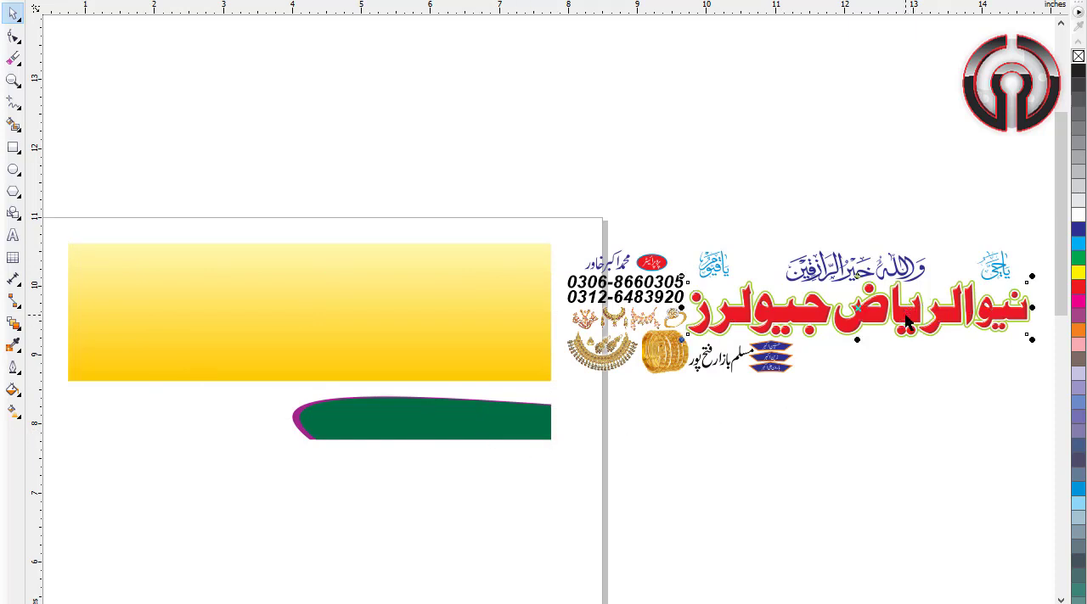
pyautogui.press('Escape')
pyautogui.moveTo(917, 330); pyautogui.dragTo(681, 348)
pyautogui.moveTo(424, 283); pyautogui.dragTo(425, 283)
pyautogui.moveTo(504, 283); pyautogui.dragTo(531, 303)
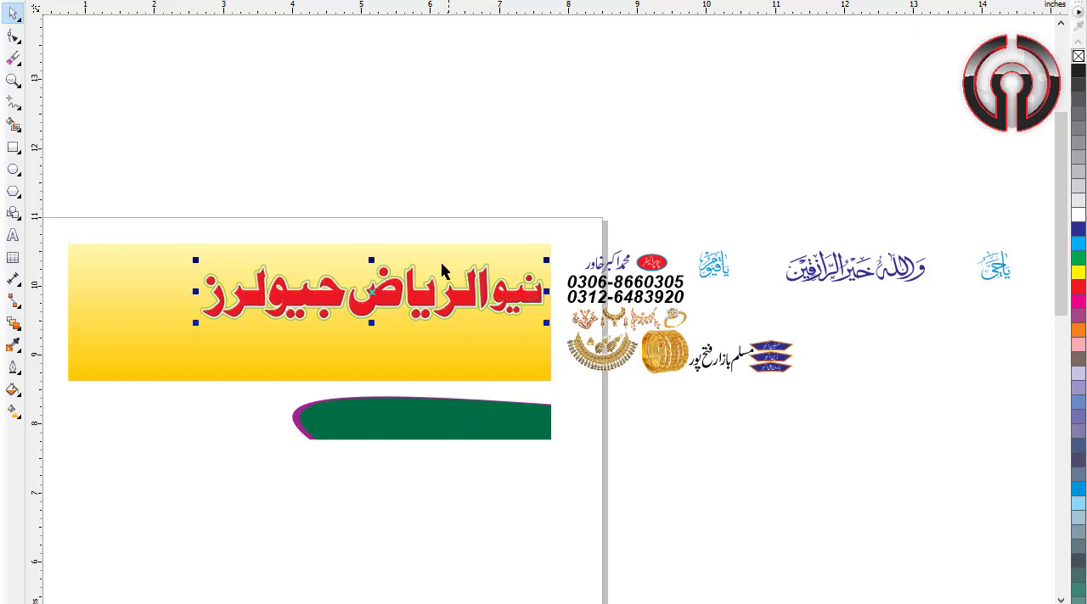
# Step: Try moving the green-outlined backing layer up from behind the red title lettering, and undo the move
pyautogui.press('F2')
pyautogui.moveTo(160, 237); pyautogui.dragTo(552, 332)
pyautogui.moveTo(406, 276); pyautogui.dragTo(499, 343)
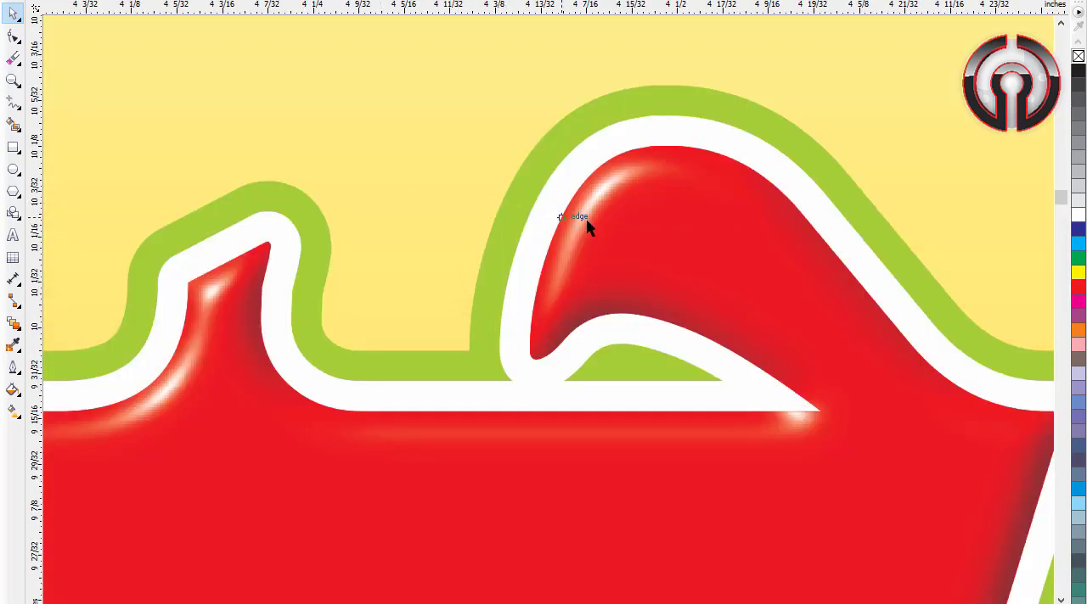
pyautogui.scroll(-2, 647, 242)
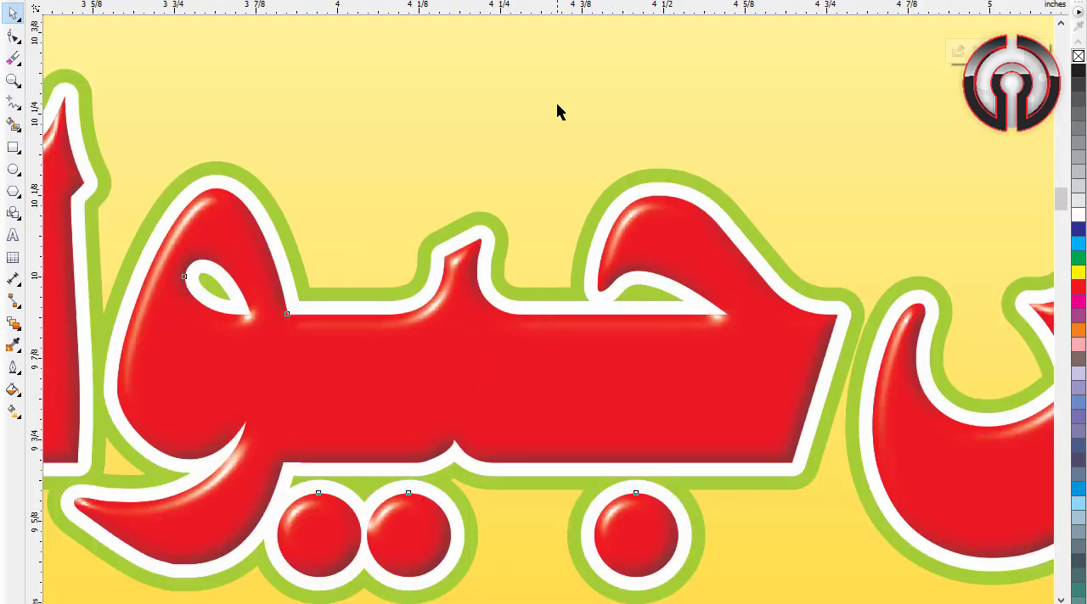
pyautogui.moveTo(636, 183); pyautogui.dragTo(655, 61)
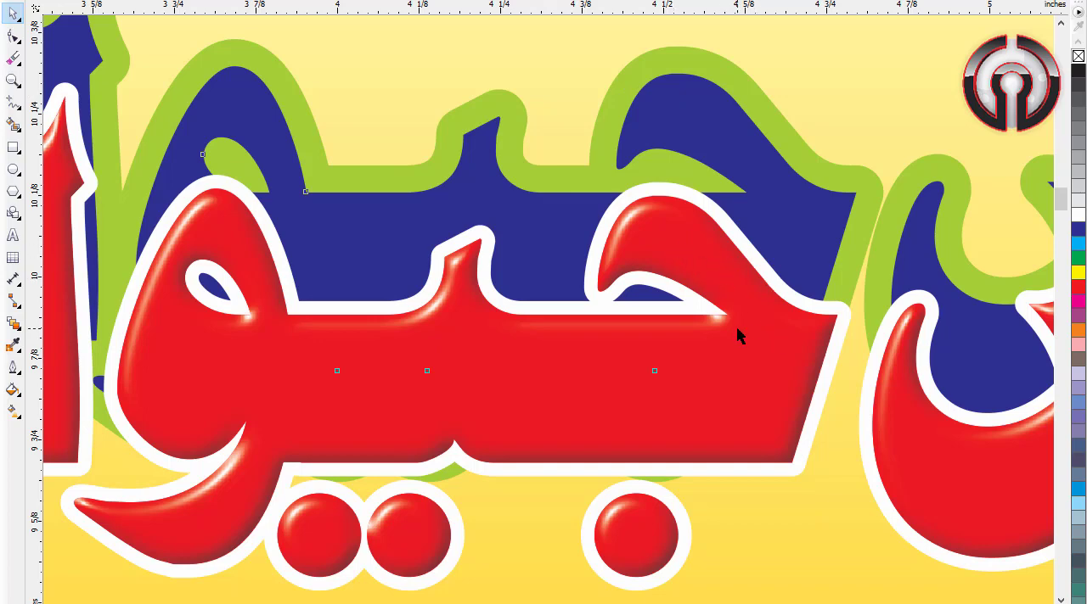
pyautogui.hotkey('ctrl', 'z')
pyautogui.scroll(-2, 737, 336)
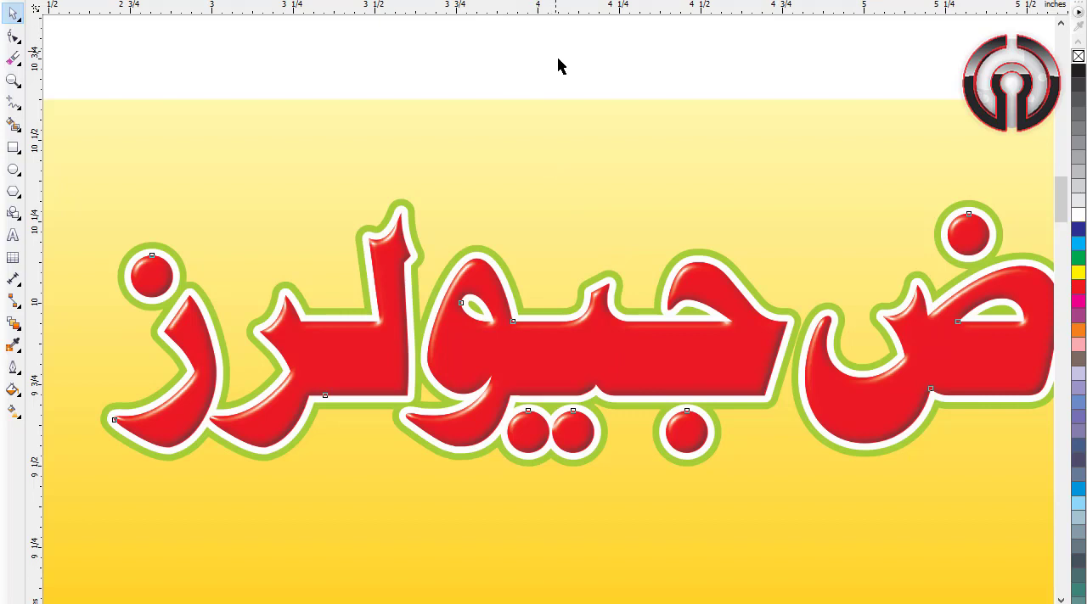
pyautogui.click(701, 365)
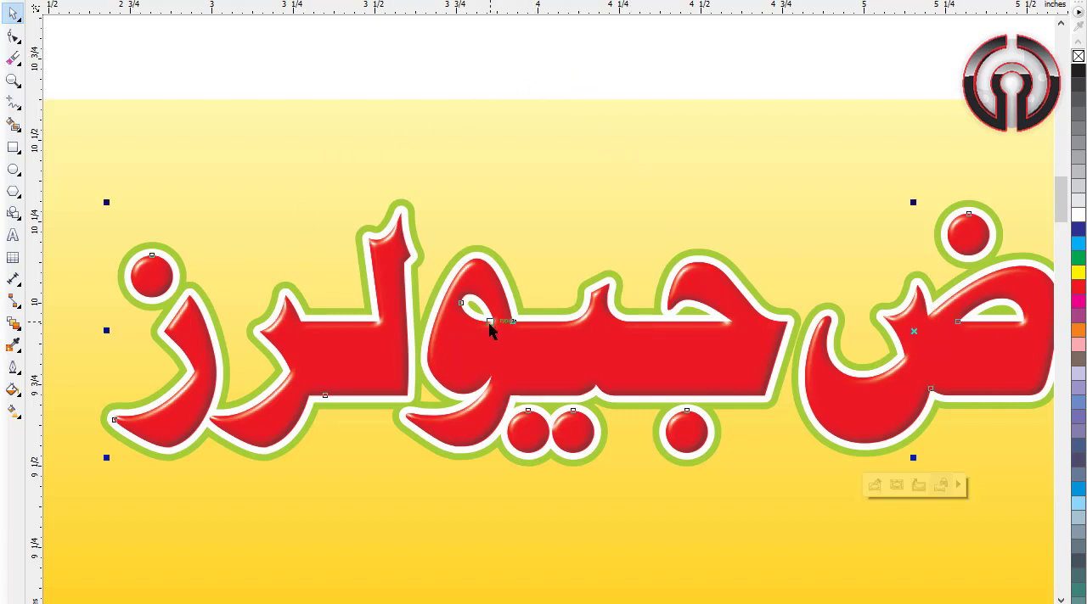
pyautogui.click(507, 69)
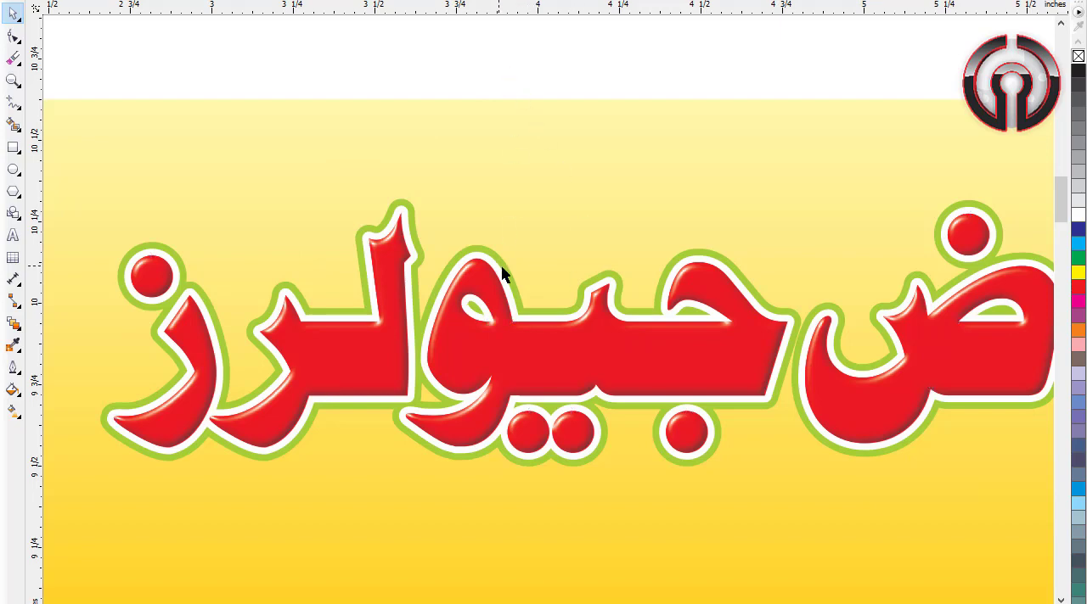
# Step: Move the title's blue backing layer with its green outline up above the red lettering and open the Bevel settings
pyautogui.click(513, 276)
pyautogui.moveTo(516, 281); pyautogui.dragTo(528, 172)
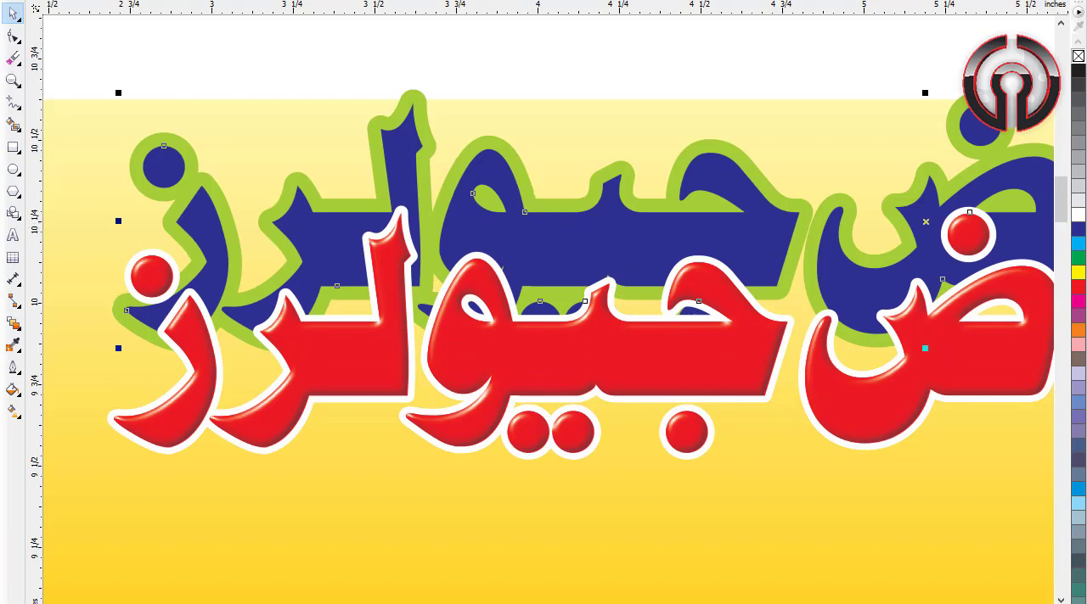
pyautogui.click(244, 0)
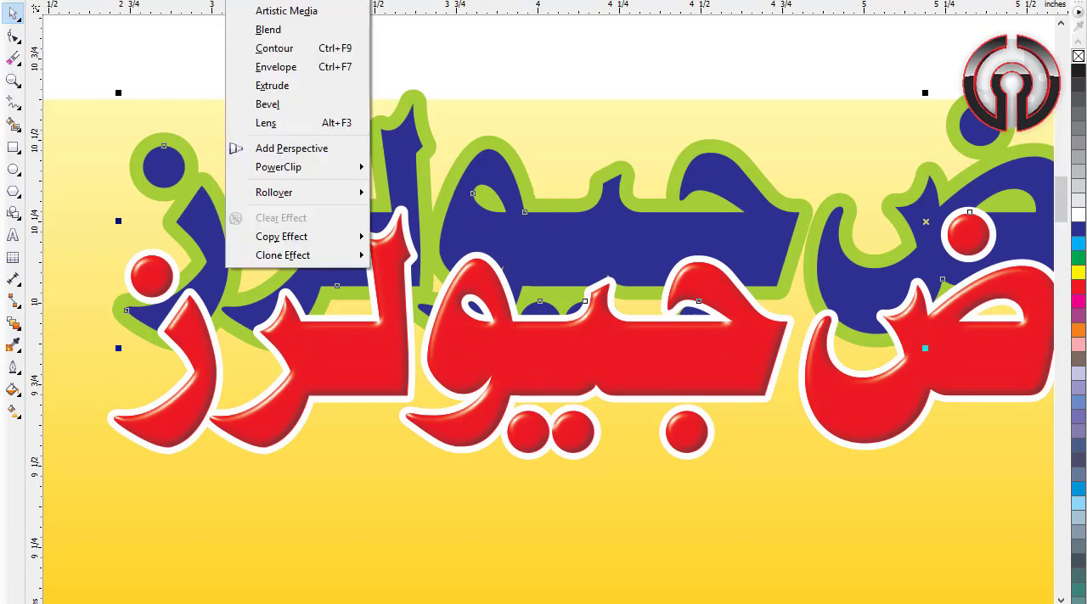
pyautogui.click(267, 104)
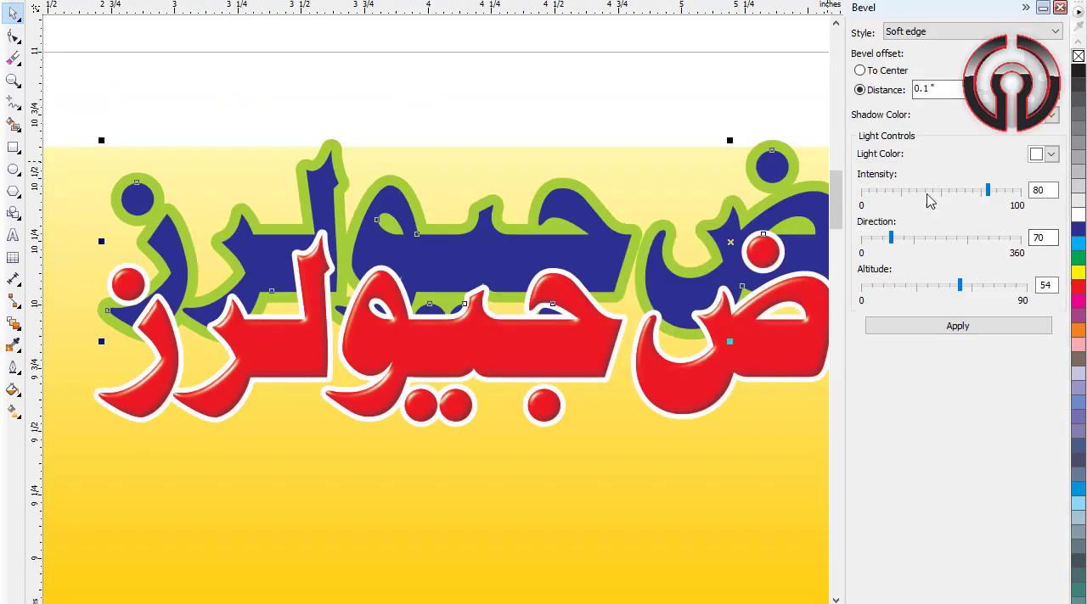
pyautogui.click(567, 146)
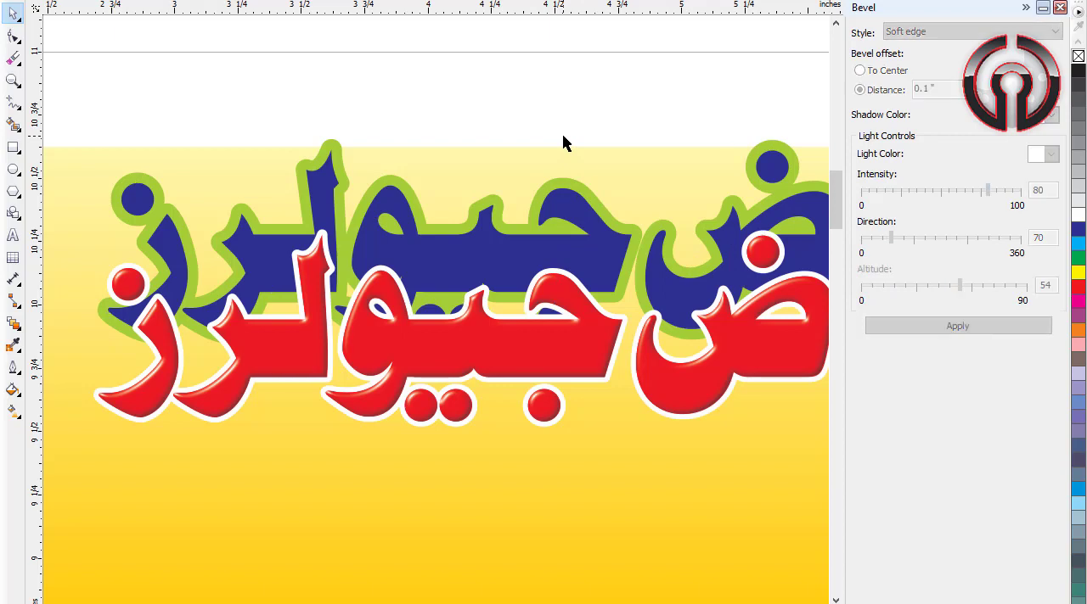
pyautogui.click(591, 218)
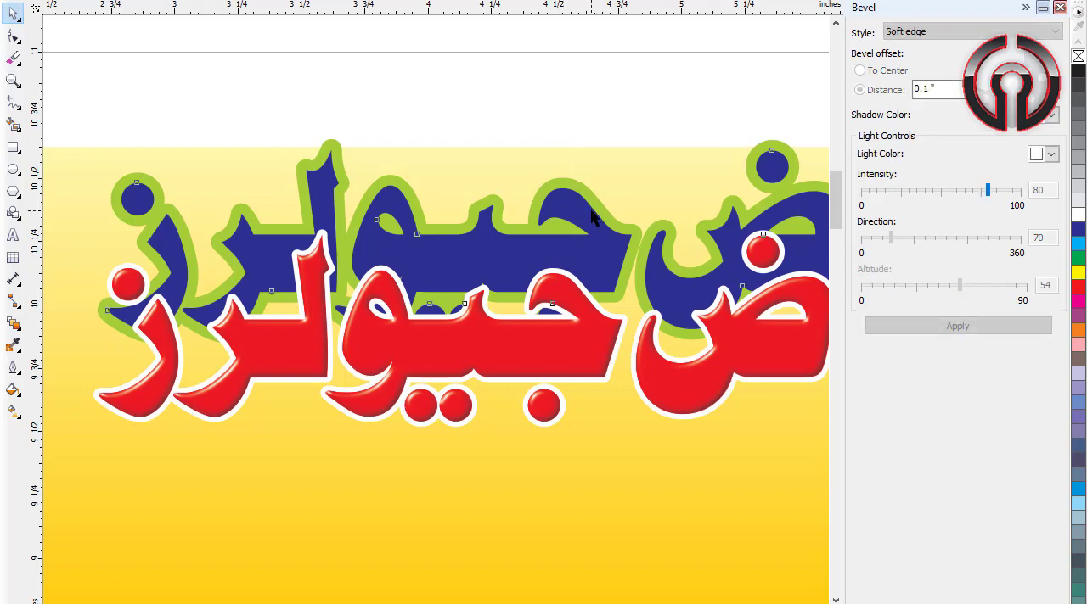
pyautogui.moveTo(565, 222); pyautogui.dragTo(518, 153)
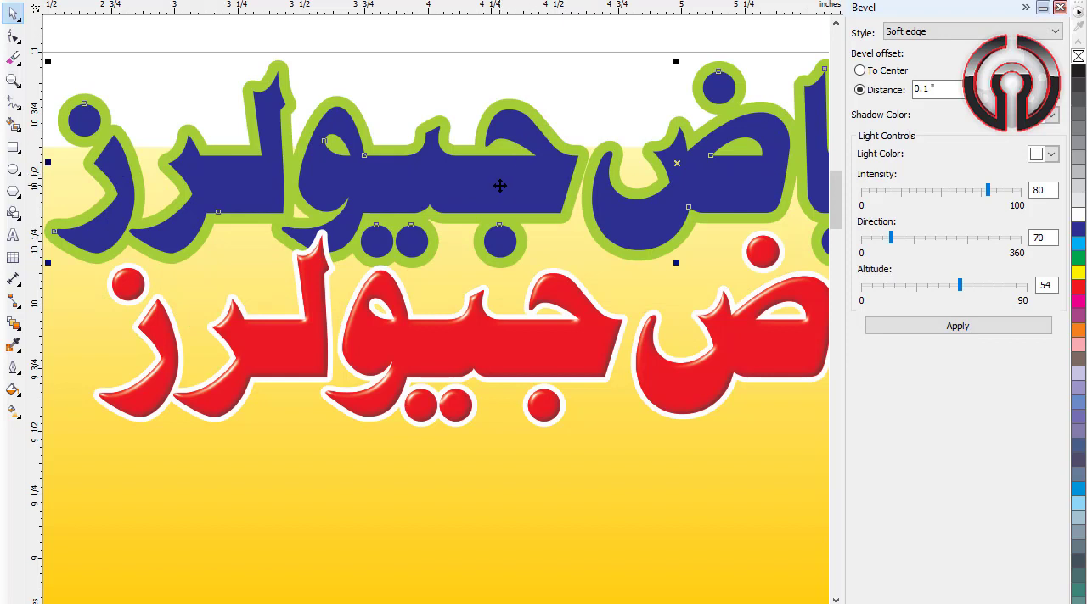
# Step: Apply a soft-edge bevel with a 0.1" distance to the blue backing lettering and fill it red
pyautogui.click(952, 331)
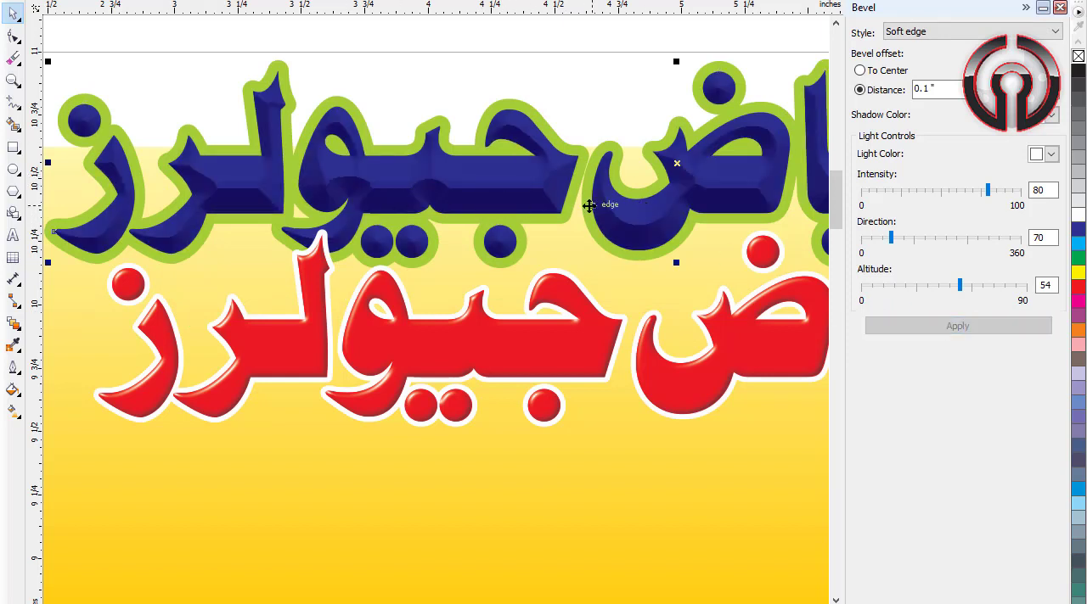
pyautogui.click(1077, 213)
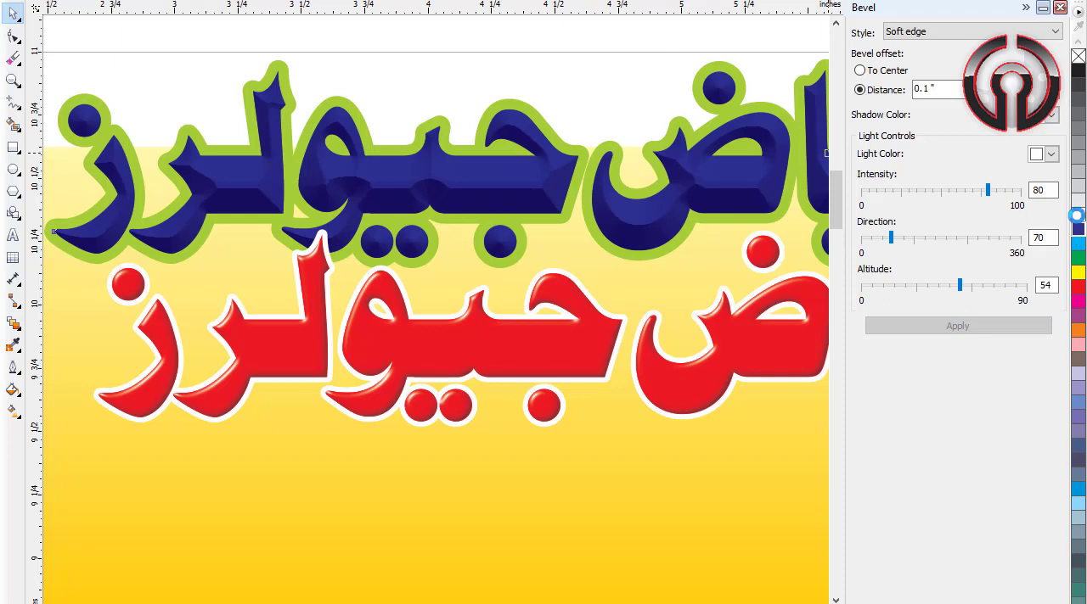
pyautogui.click(1078, 287)
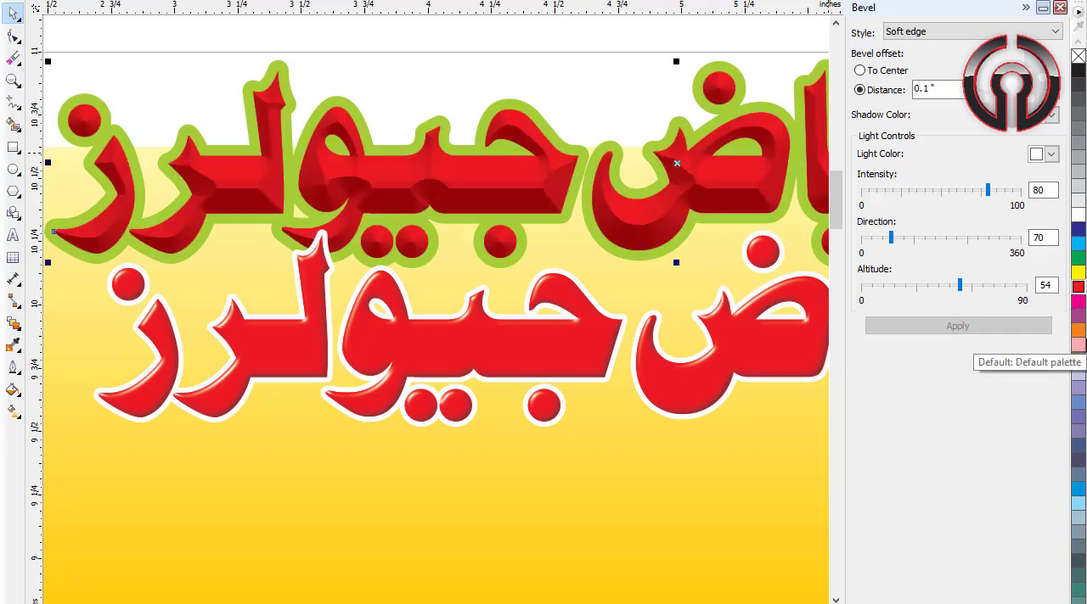
pyautogui.click(1059, 7)
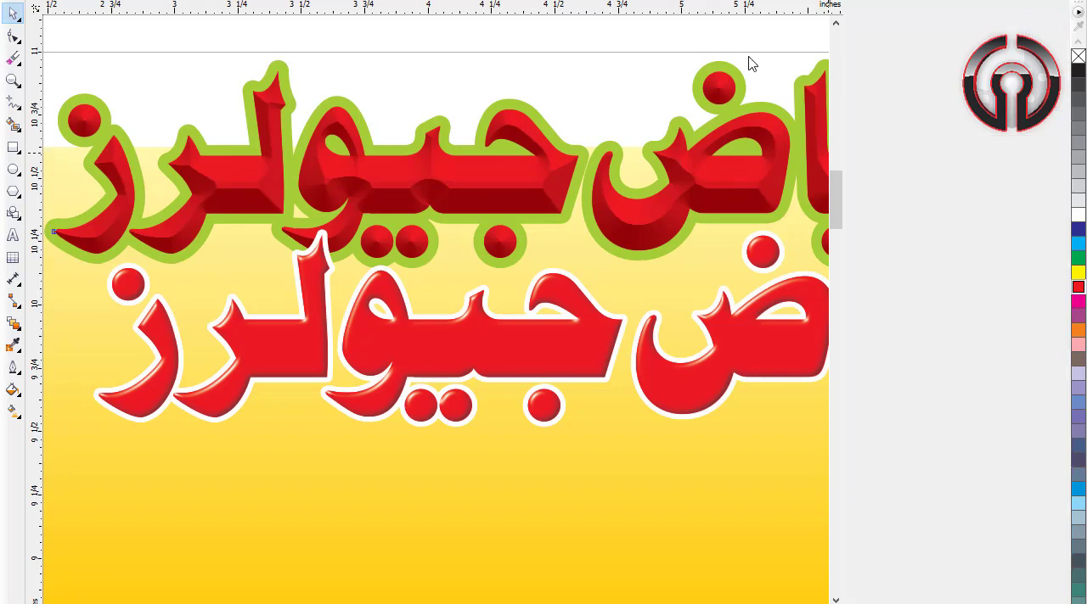
pyautogui.scroll(1, 751, 63)
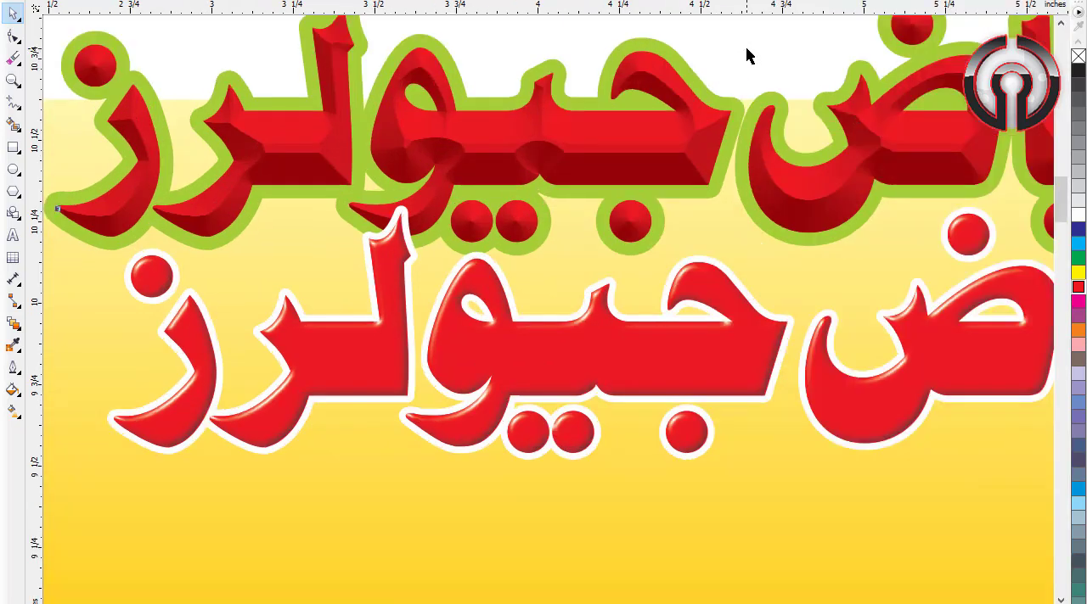
# Step: Undo the red fill, the bevel and both moves of the title's backing layer
pyautogui.hotkey('ctrl', 'z')
pyautogui.hotkey('ctrl', 'z')
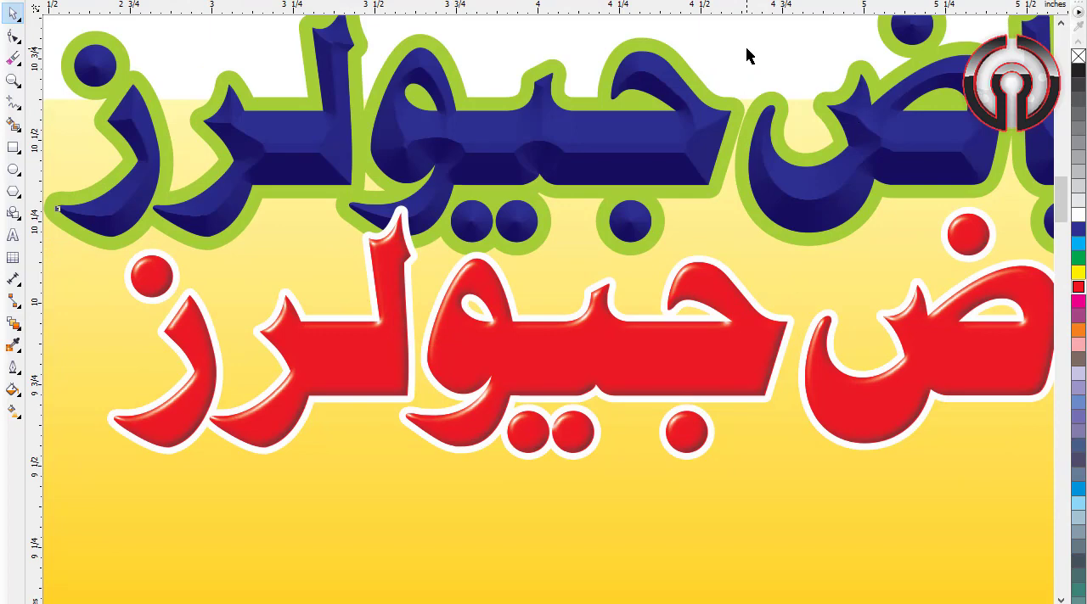
pyautogui.hotkey('ctrl', 'z')
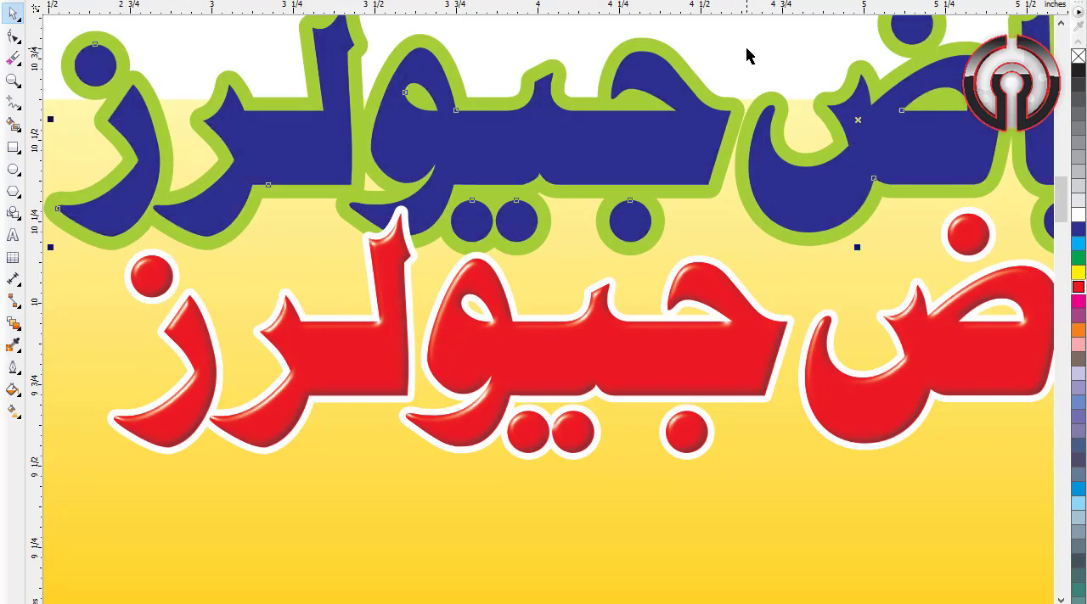
pyautogui.hotkey('ctrl', 'z')
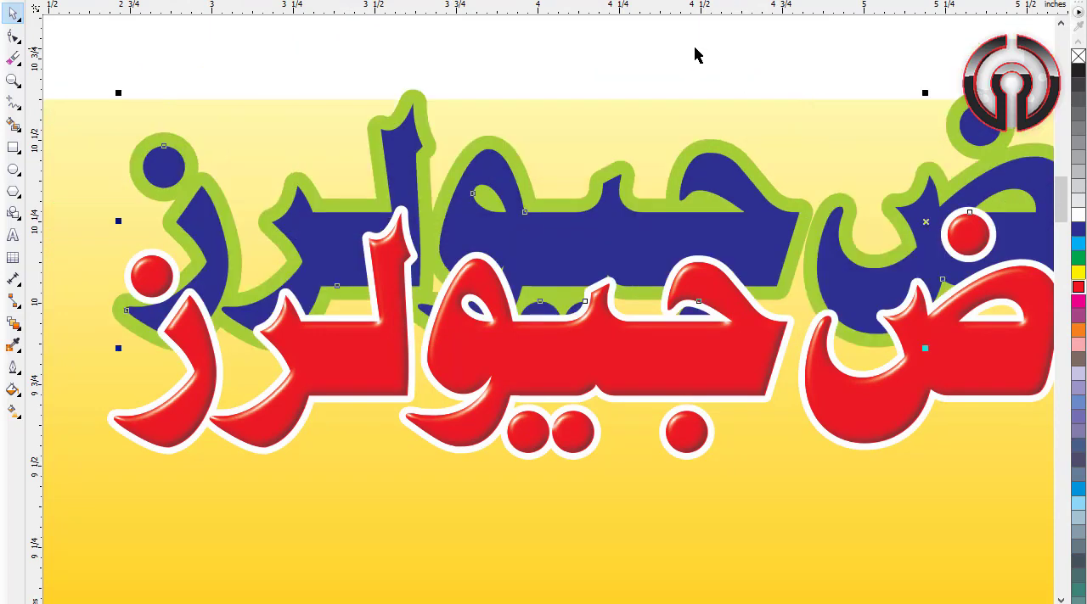
pyautogui.hotkey('ctrl', 'z')
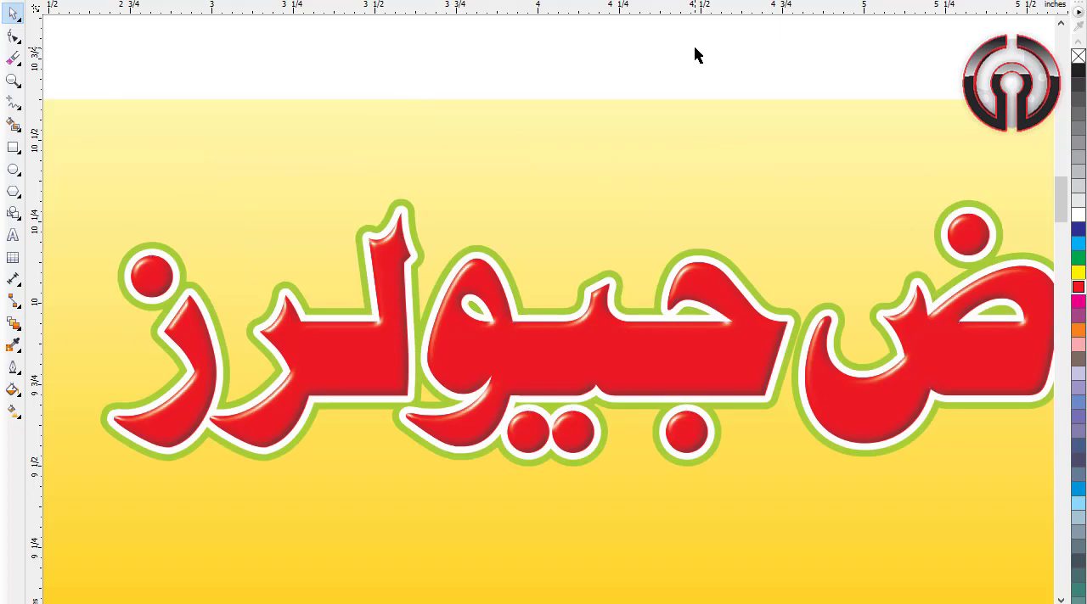
# Step: Move the proprietor's name, red oval label and phone numbers into the banner's upper left corner, beside the title
pyautogui.press('F4')
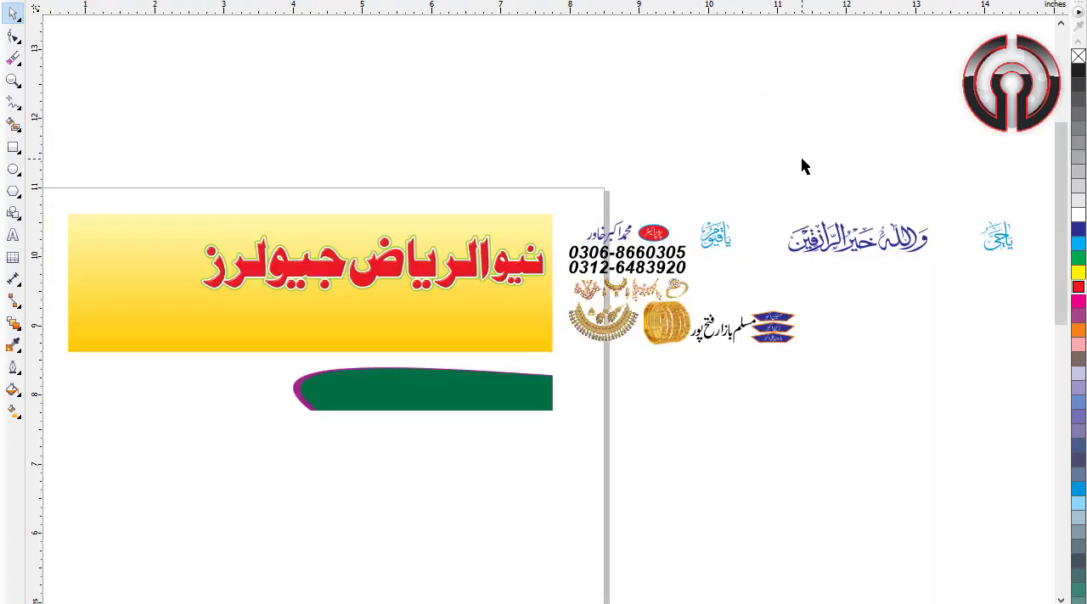
pyautogui.moveTo(694, 213); pyautogui.dragTo(124, 276)
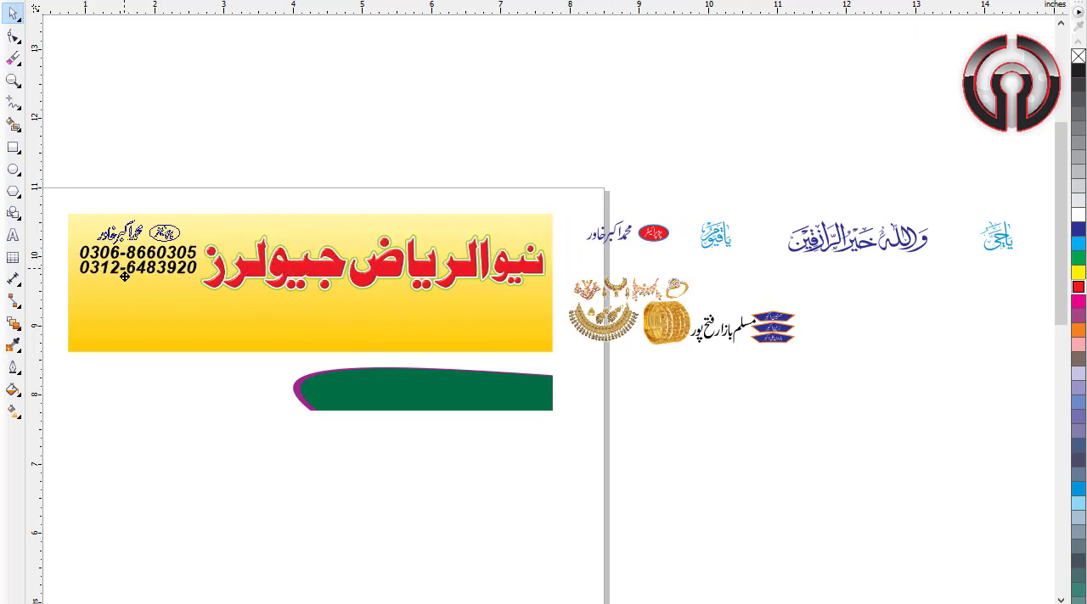
pyautogui.click(213, 143)
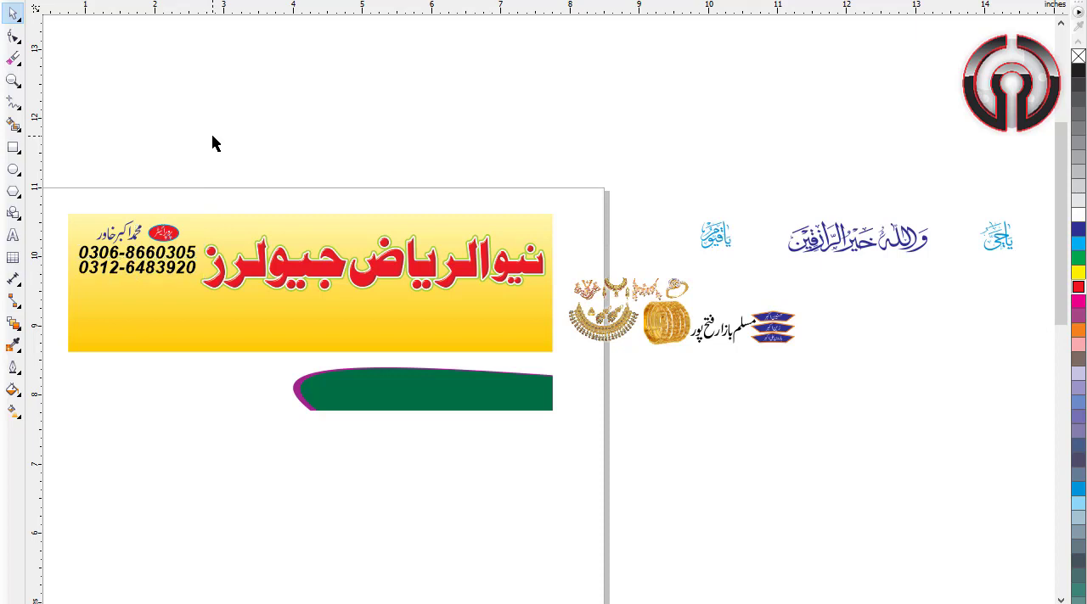
# Step: Move the green curved shape with the purple edge onto the banner, flush with its lower right corner
pyautogui.scroll(-3, 601, 239)
pyautogui.scroll(2, 655, 276)
pyautogui.click(524, 396)
pyautogui.moveTo(524, 395); pyautogui.dragTo(524, 325)
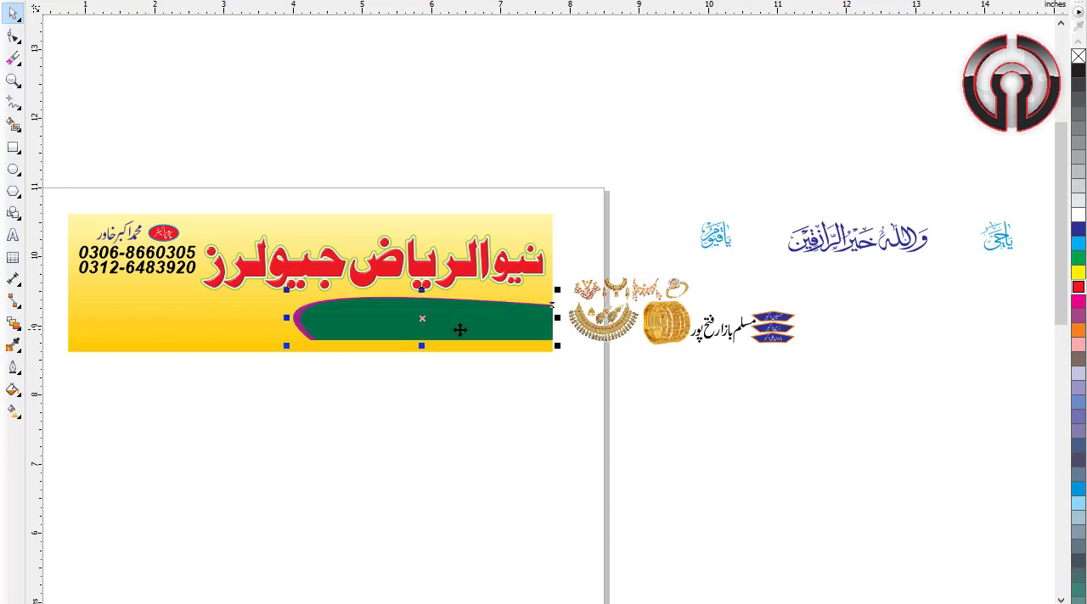
pyautogui.click(264, 335)
pyautogui.click(874, 461)
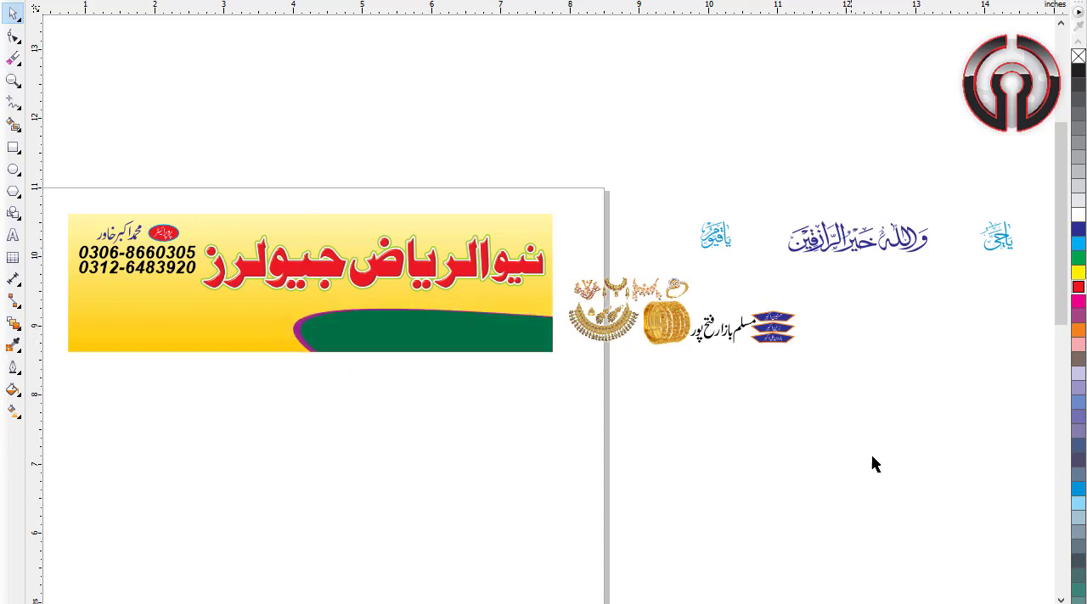
# Step: Select the white Urdu slogan on the empty area beside the page and place it on the green curved shape
pyautogui.moveTo(788, 375); pyautogui.dragTo(1028, 316)
pyautogui.moveTo(1031, 413); pyautogui.dragTo(790, 276)
pyautogui.moveTo(911, 334); pyautogui.dragTo(429, 350)
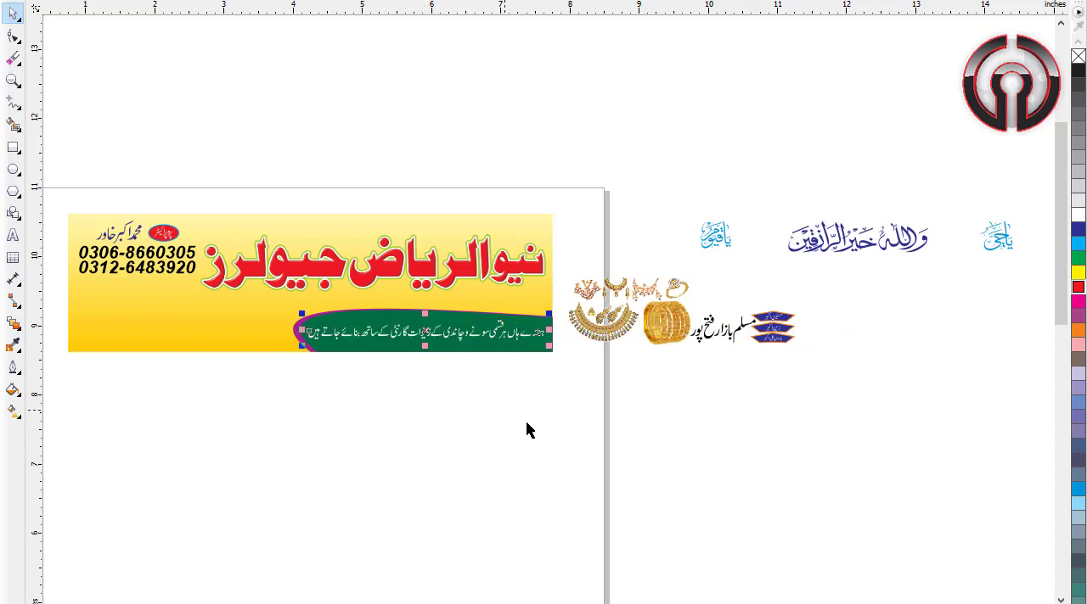
pyautogui.click(536, 434)
# Step: Select all layers of the red shop title and nudge them down to just above the green curved shape
pyautogui.click(479, 282)
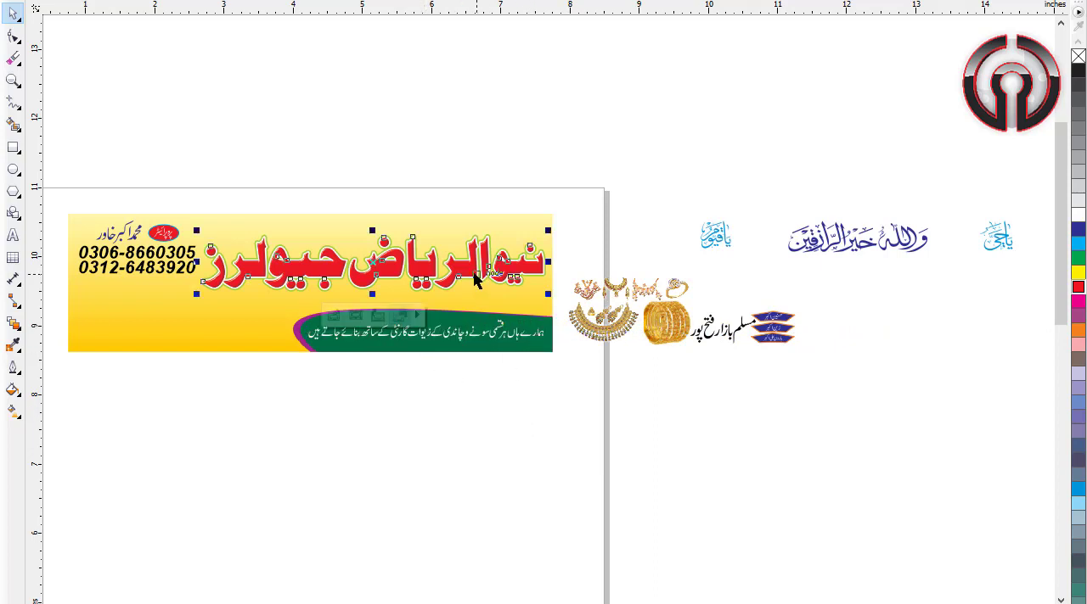
pyautogui.moveTo(576, 200); pyautogui.dragTo(190, 310)
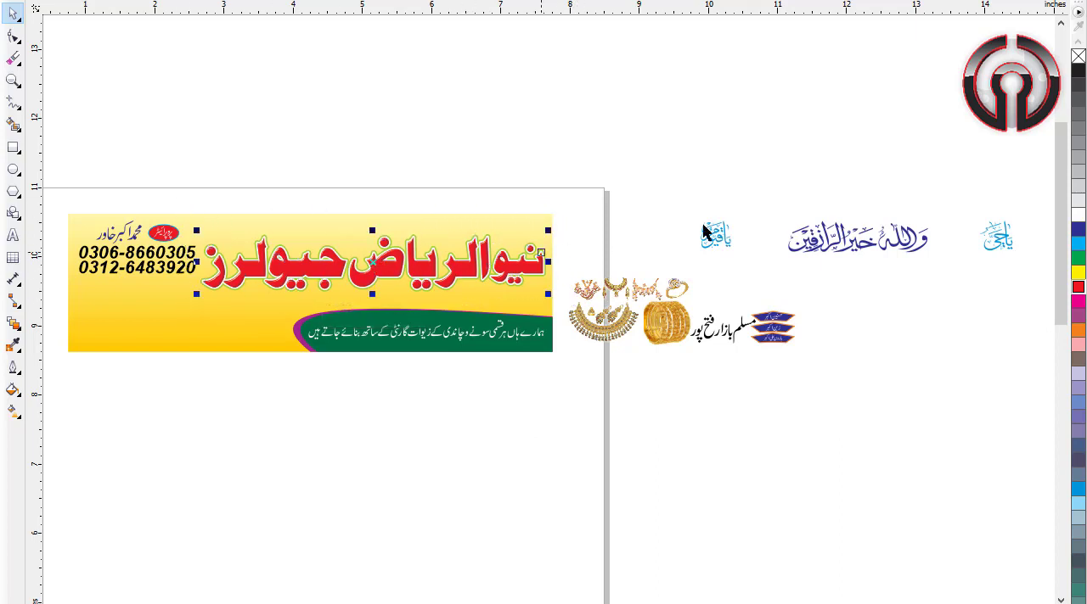
pyautogui.press('Down')
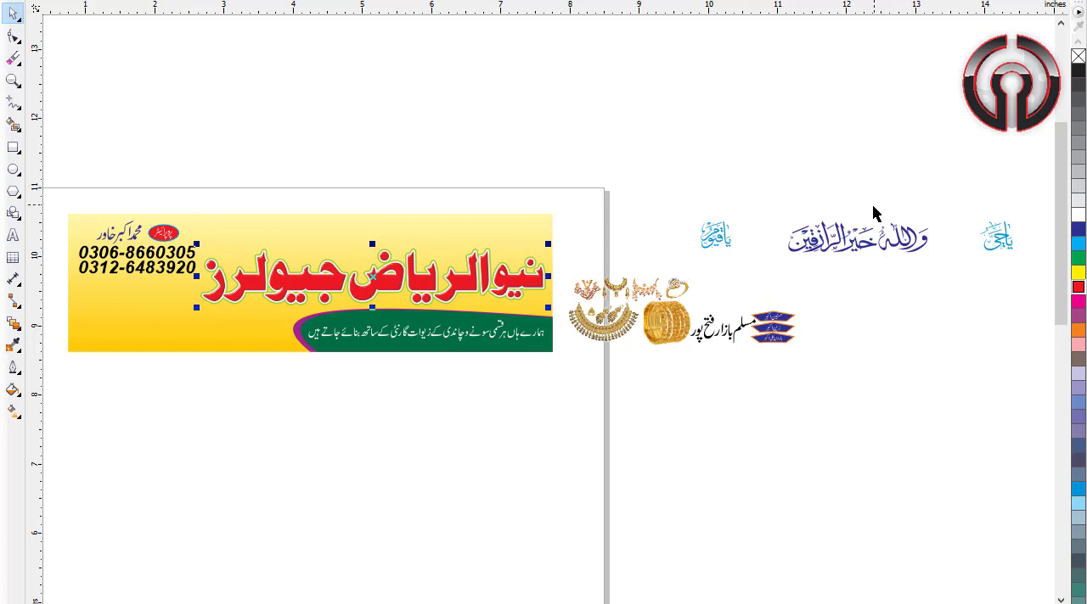
# Step: Move the gold jewellery pictures into the banner's lower left corner, directly beneath the phone numbers
pyautogui.click(1010, 372)
pyautogui.moveTo(697, 257); pyautogui.dragTo(563, 374)
pyautogui.moveTo(649, 331); pyautogui.dragTo(170, 320)
pyautogui.click(312, 422)
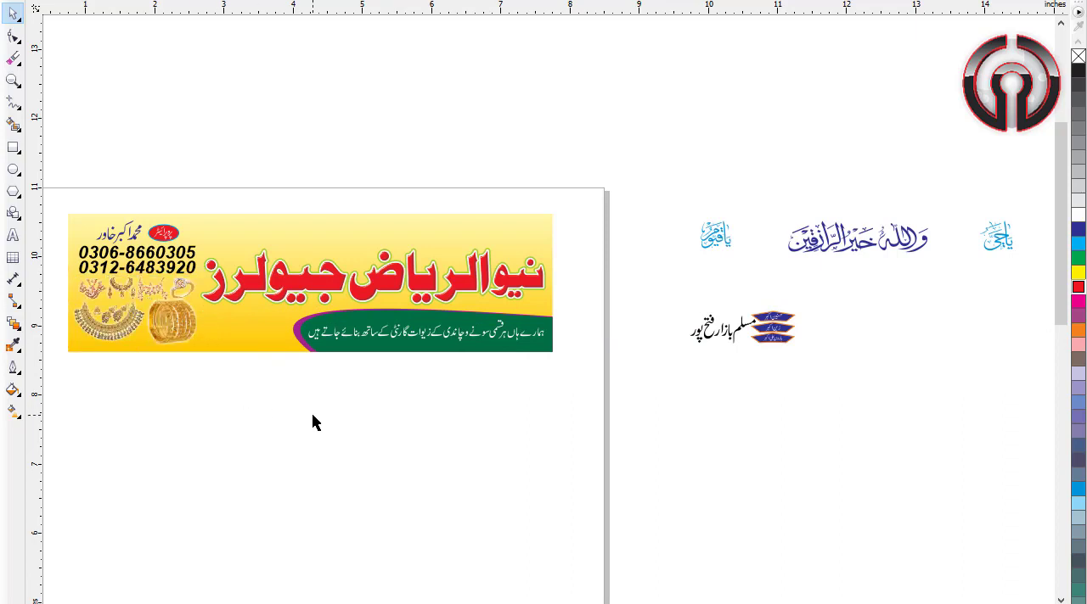
# Step: Select the three blue Arabic calligraphy pieces beside the page and place them in a row along the banner's top edge, above the red title
pyautogui.press('F4')
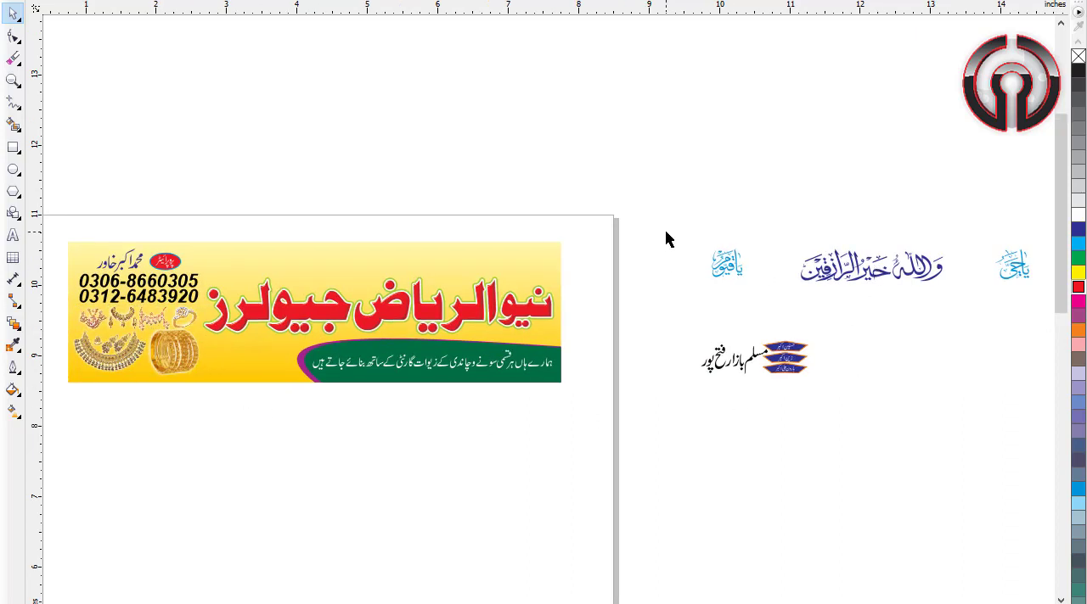
pyautogui.moveTo(652, 230); pyautogui.dragTo(967, 307)
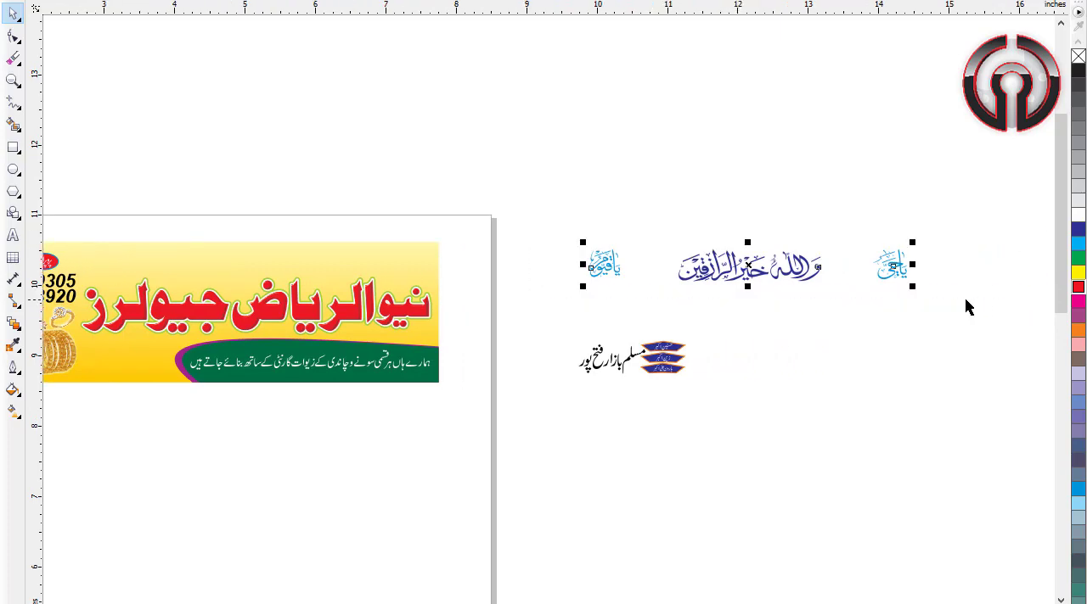
pyautogui.hscroll(-1, 946, 292)
pyautogui.moveTo(938, 270); pyautogui.dragTo(445, 271)
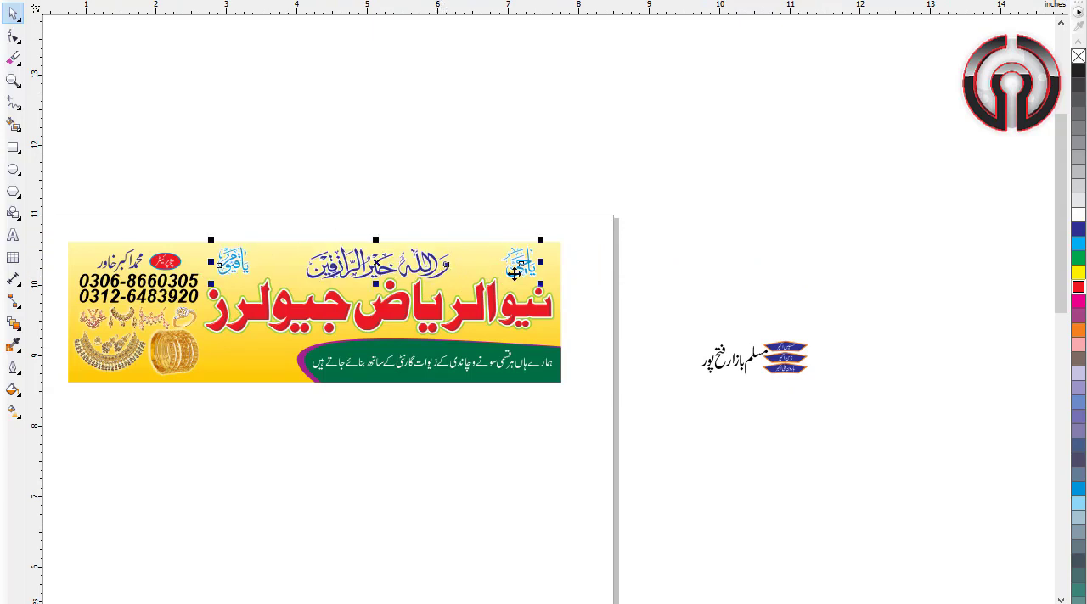
pyautogui.click(567, 221)
# Step: Move the black market address and the three blue name badges onto the banner's bottom edge, between the bangles and the green shape
pyautogui.press('F4')
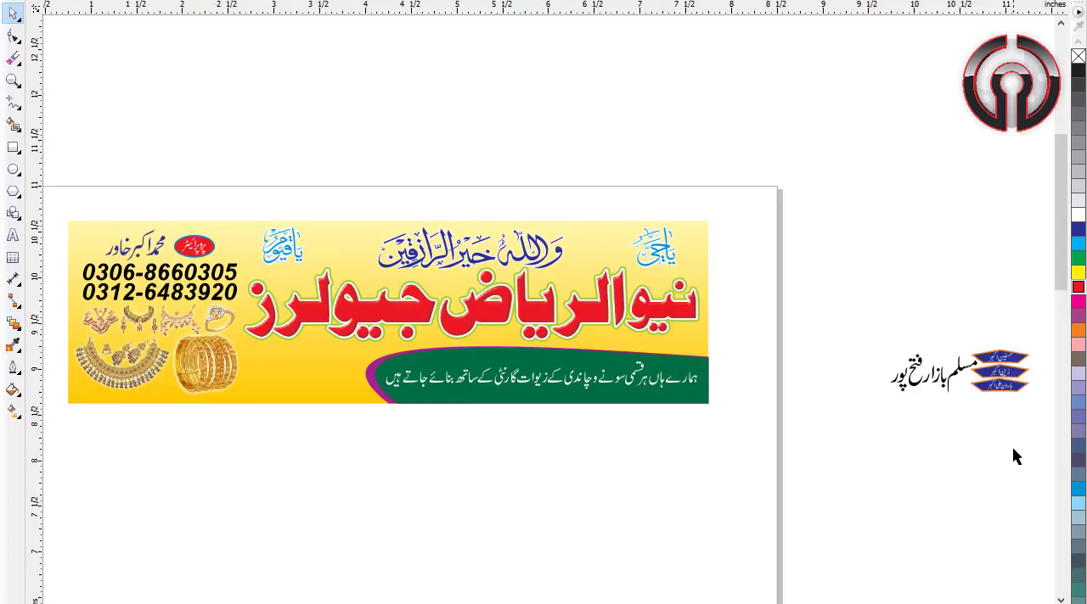
pyautogui.moveTo(1043, 321); pyautogui.dragTo(891, 427)
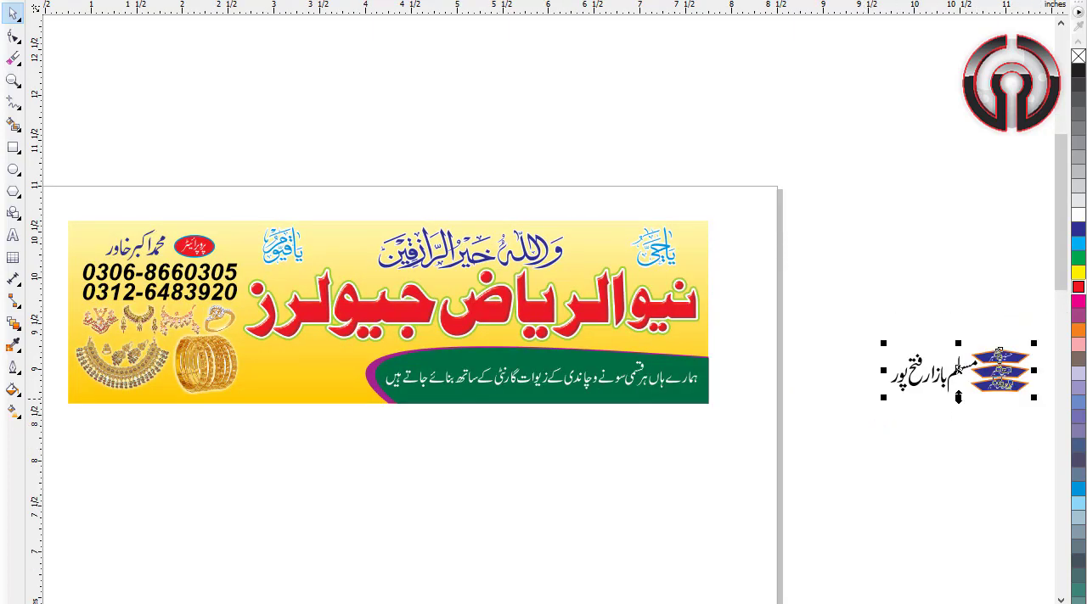
pyautogui.moveTo(948, 371); pyautogui.dragTo(357, 377)
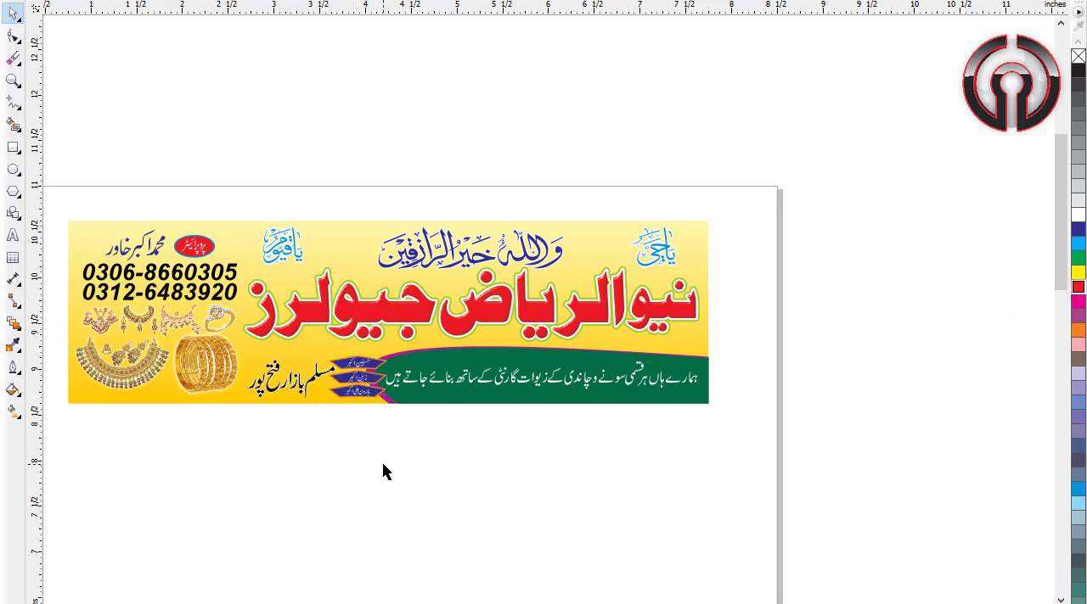
# Step: Shift the black market address text slightly left, away from the three blue name badges
pyautogui.moveTo(221, 352); pyautogui.dragTo(446, 417)
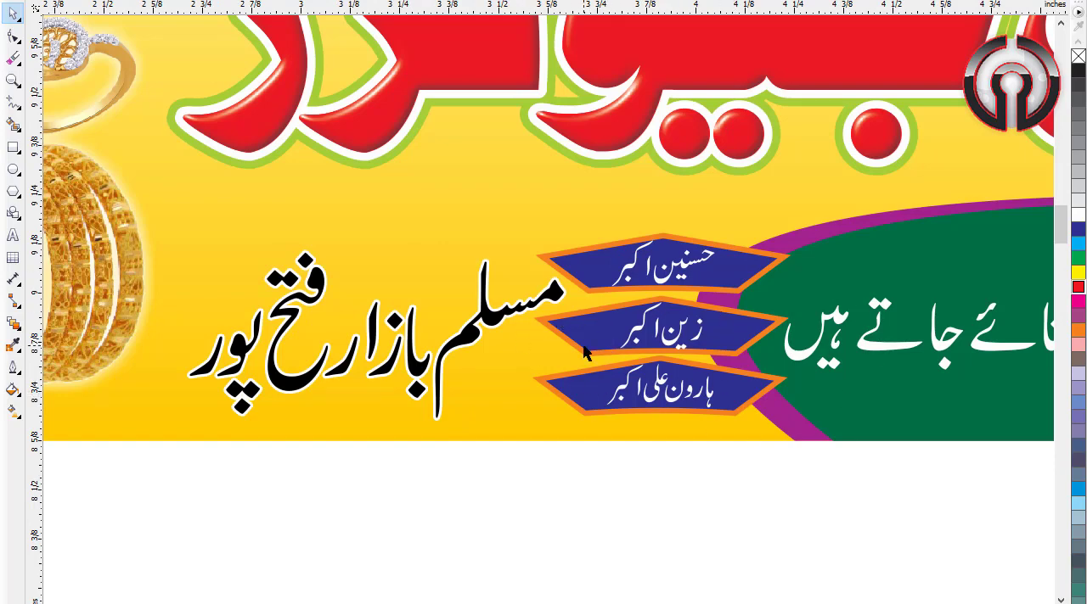
pyautogui.click(518, 314)
pyautogui.moveTo(165, 235)
pyautogui.mouseDown()
pyautogui.moveTo(141, 230)
pyautogui.moveTo(155, 234)
pyautogui.mouseUp()
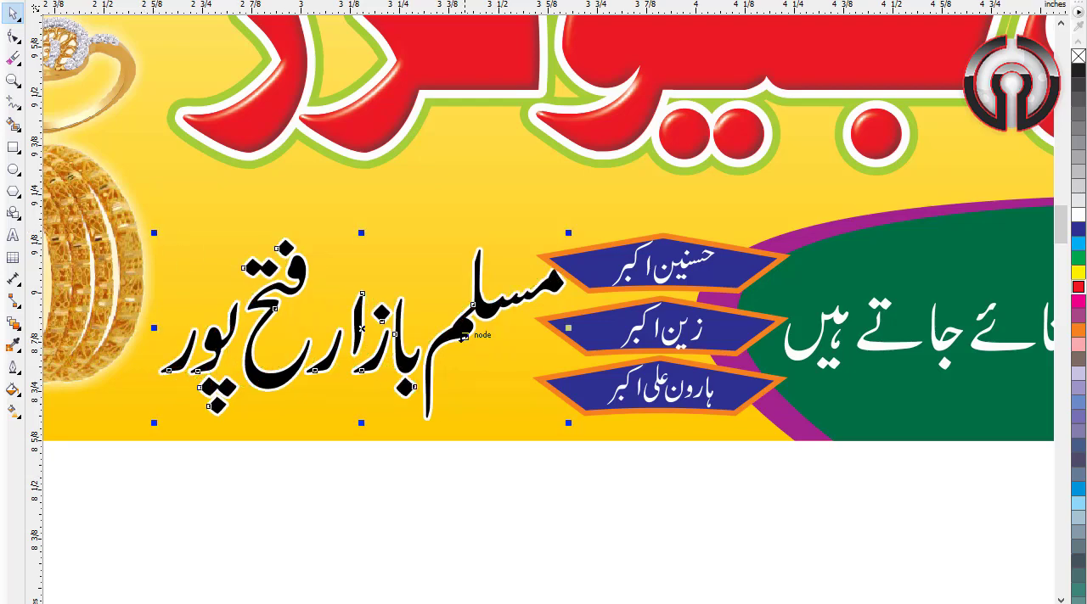
pyautogui.moveTo(471, 335); pyautogui.dragTo(450, 335)
pyautogui.click(587, 468)
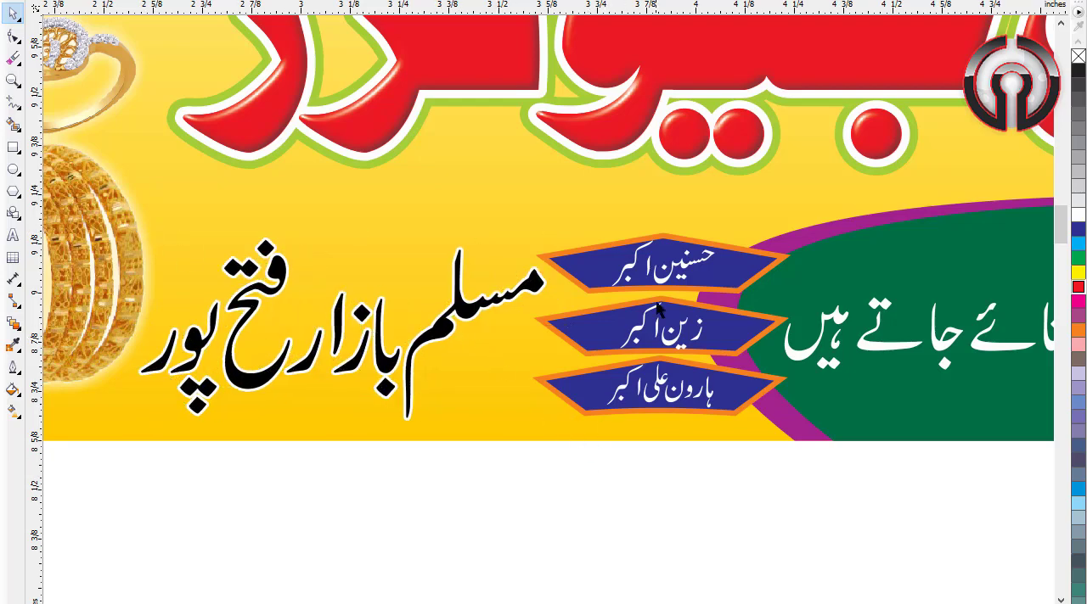
# Step: Select the three blue name badges together and shift them slightly up and left, close to the end of the market address
pyautogui.moveTo(808, 510); pyautogui.dragTo(523, 198)
pyautogui.press('Up')
pyautogui.press('Left')
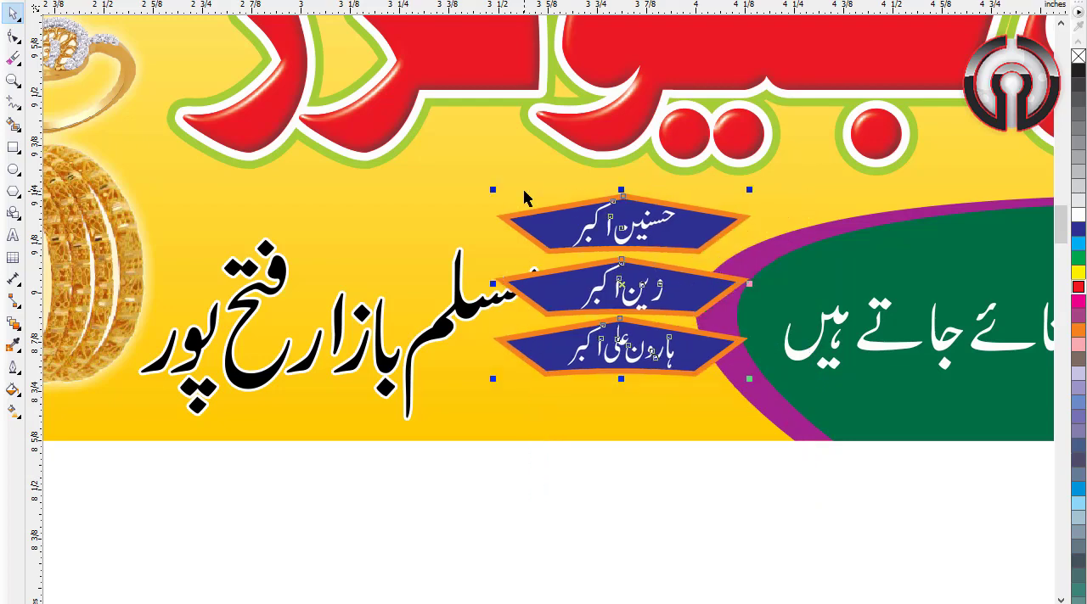
pyautogui.moveTo(645, 287)
pyautogui.mouseDown()
pyautogui.moveTo(658, 299)
pyautogui.moveTo(647, 299)
pyautogui.mouseUp()
pyautogui.click(650, 514)
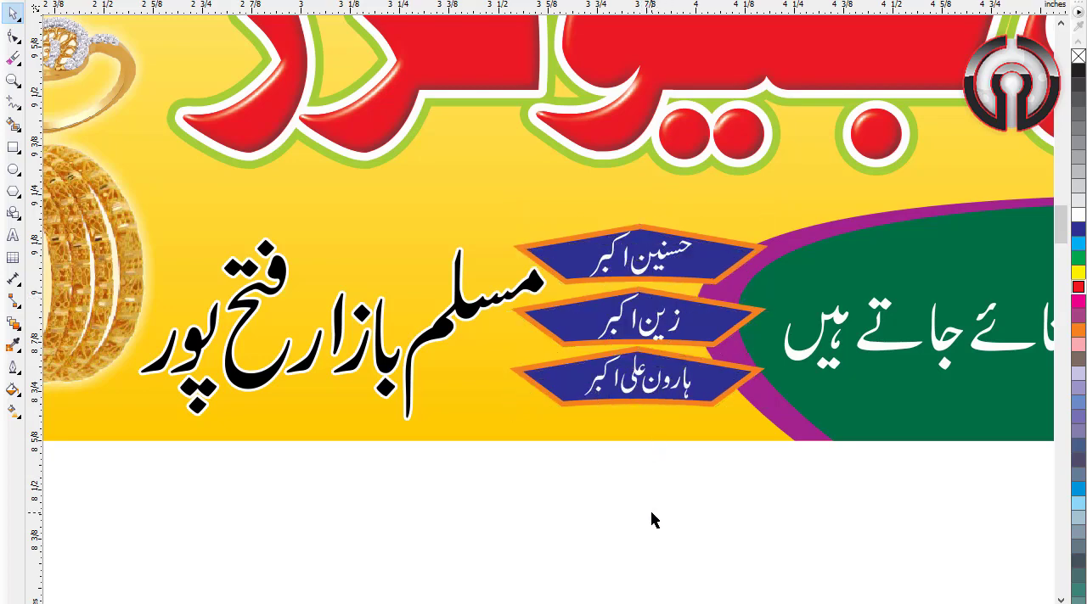
# Step: Add a text line below the banner with the label "Password:" followed by the file password
pyautogui.press('F4')
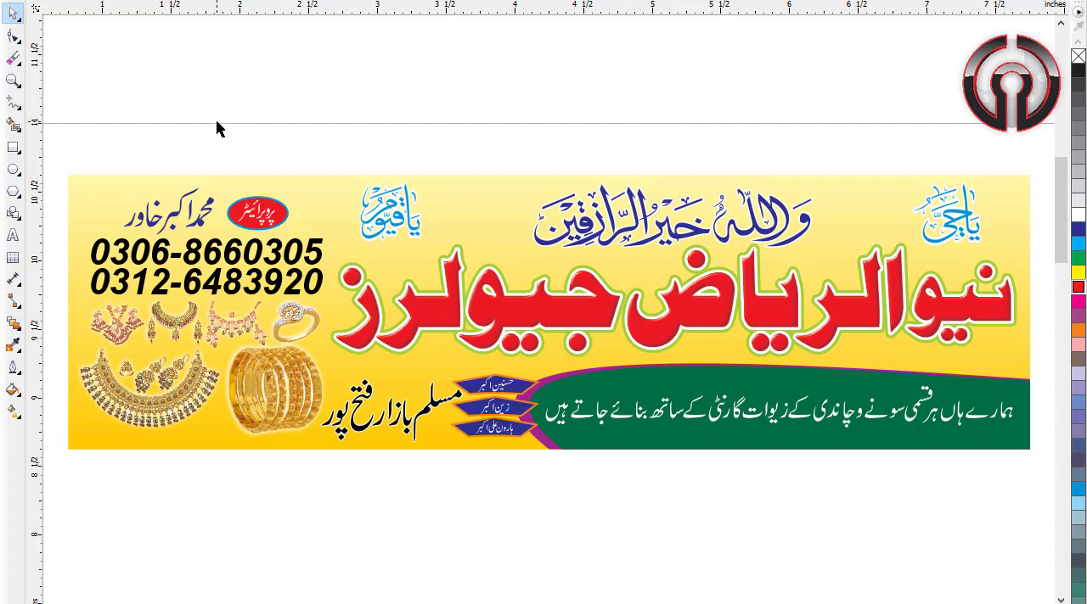
pyautogui.click(12, 236)
pyautogui.scroll(-3, 258, 238)
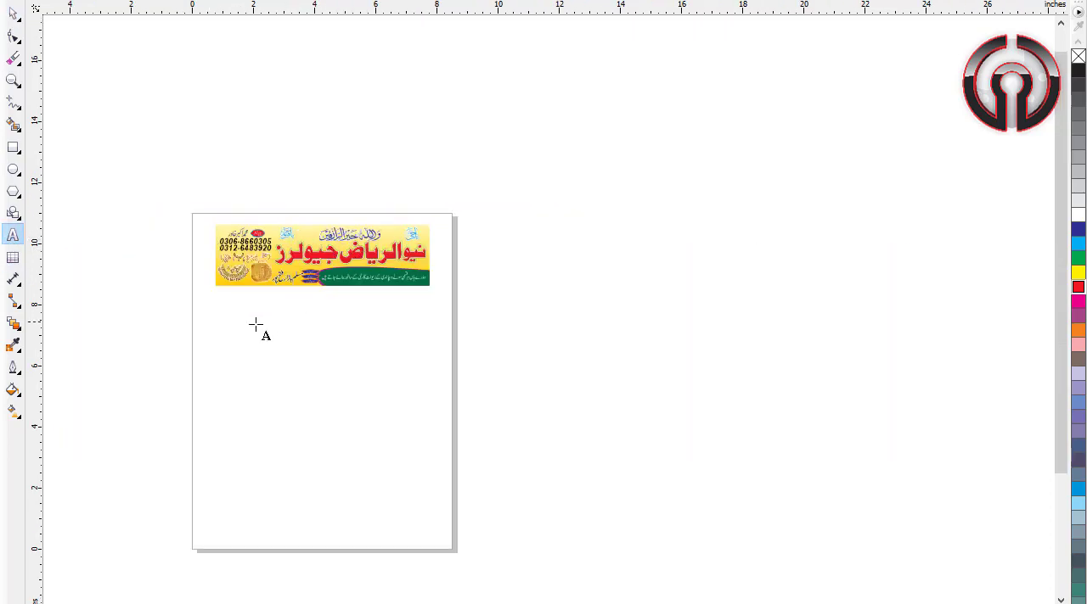
pyautogui.scroll(2, 252, 323)
pyautogui.click(271, 321)
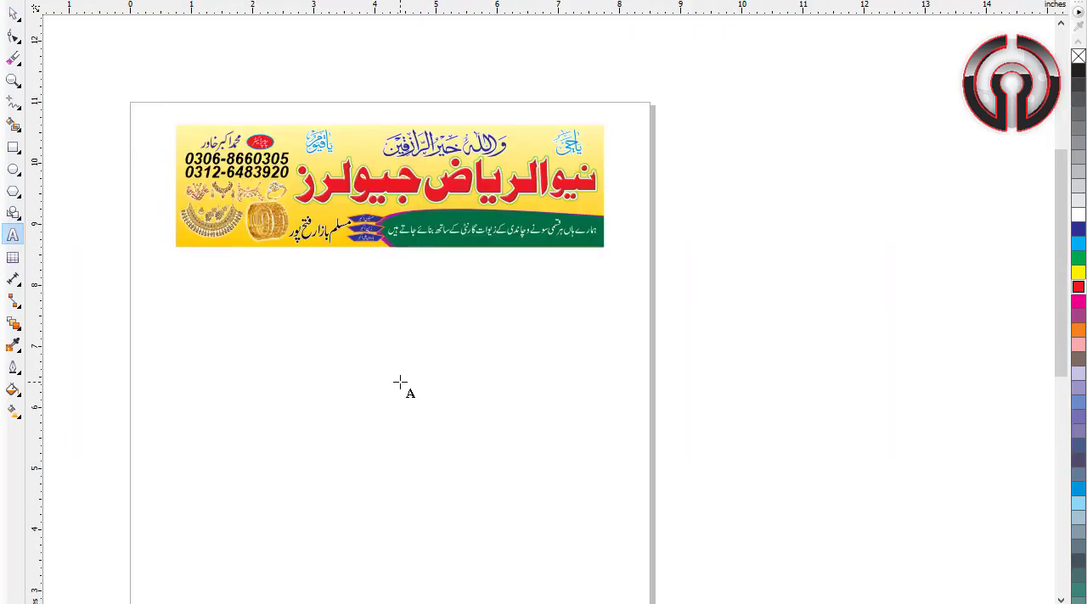
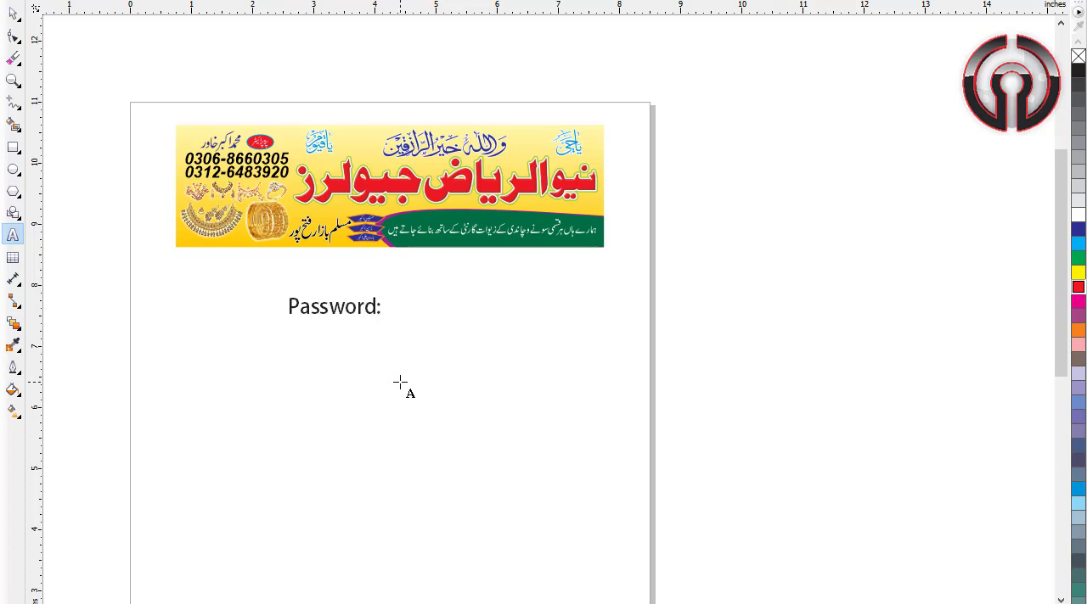
pyautogui.hotkey('ctrl', 'space')
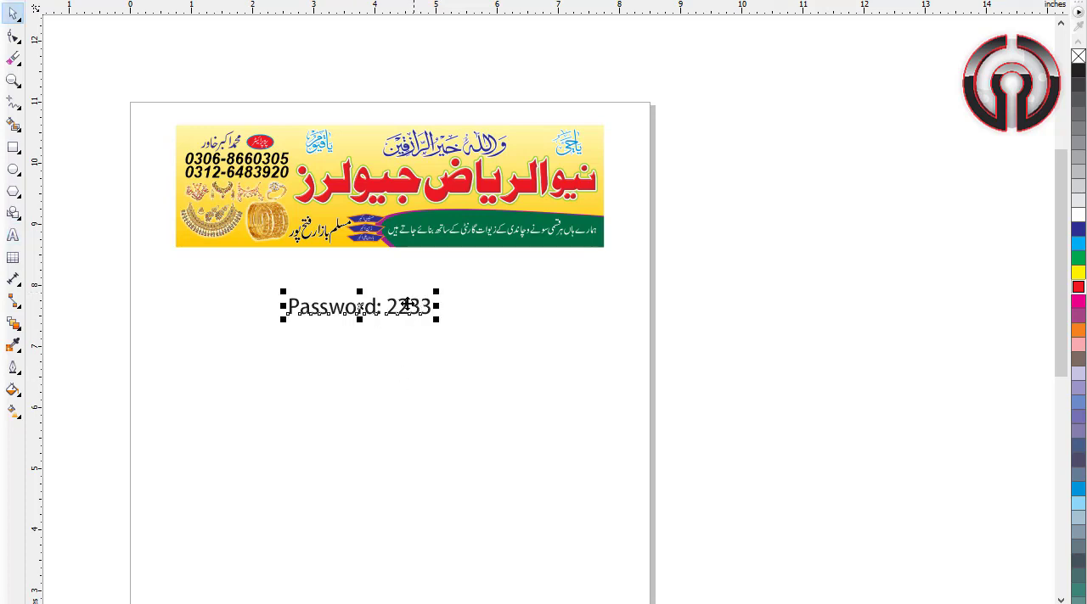
# Step: Move the password line up close beneath the banner and select it together with all the banner artwork
pyautogui.moveTo(404, 306); pyautogui.dragTo(415, 264)
pyautogui.moveTo(647, 315); pyautogui.dragTo(77, 77)
pyautogui.hotkey('shift', 'F2')
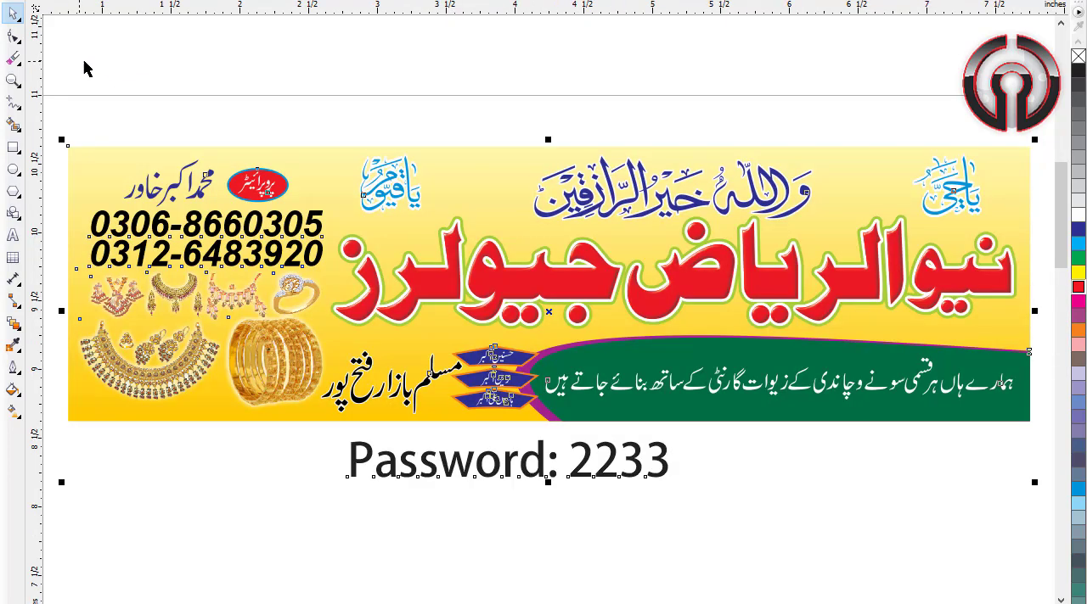